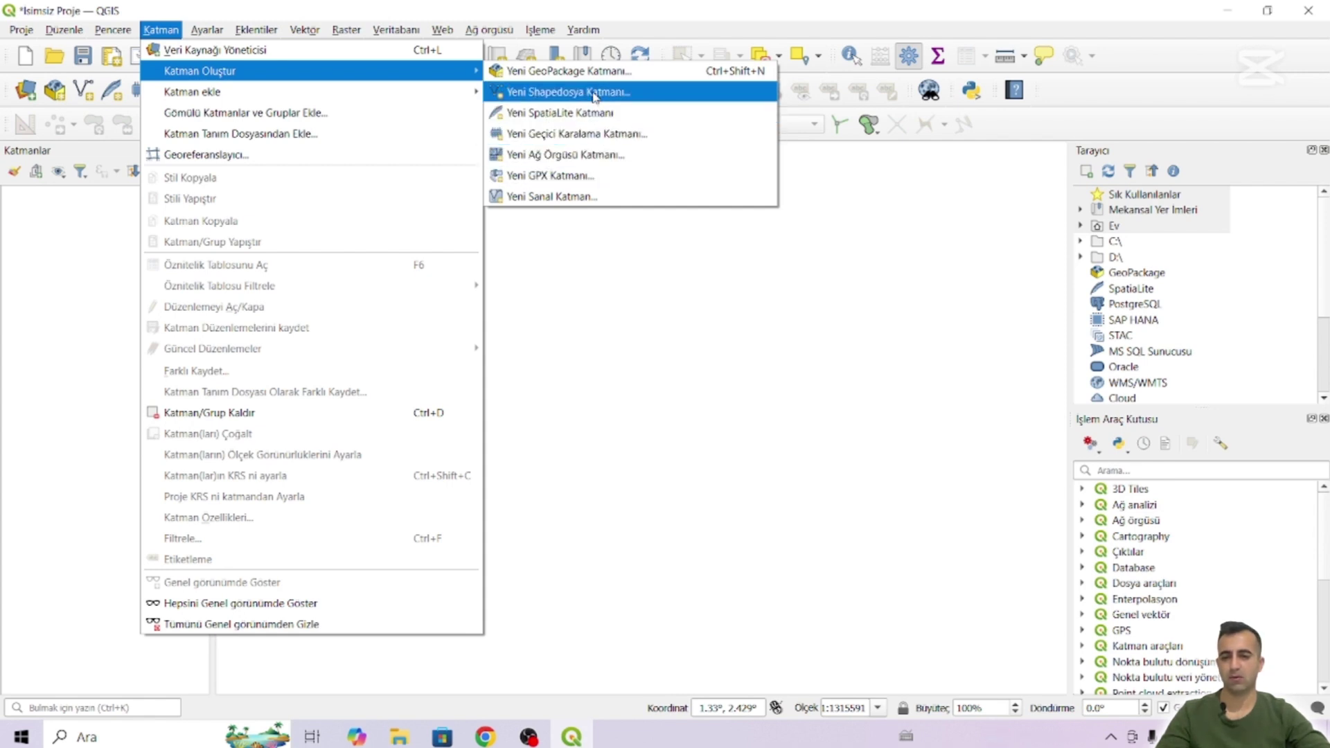
Step: Start a new shapefile layer with the file name Alan and polygon (Poligon) geometry
{"action": "left_click", "coordinate": [548, 97]}
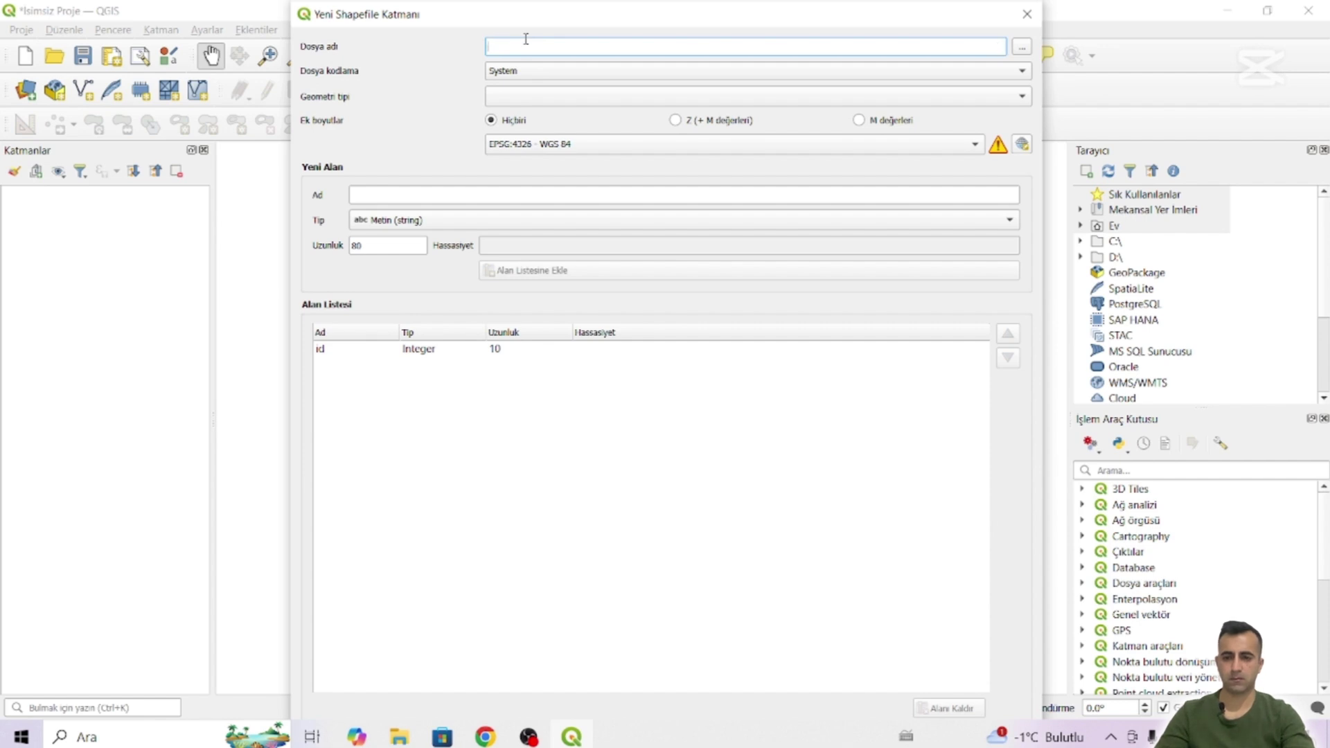
{"action": "type", "text": "anı"}
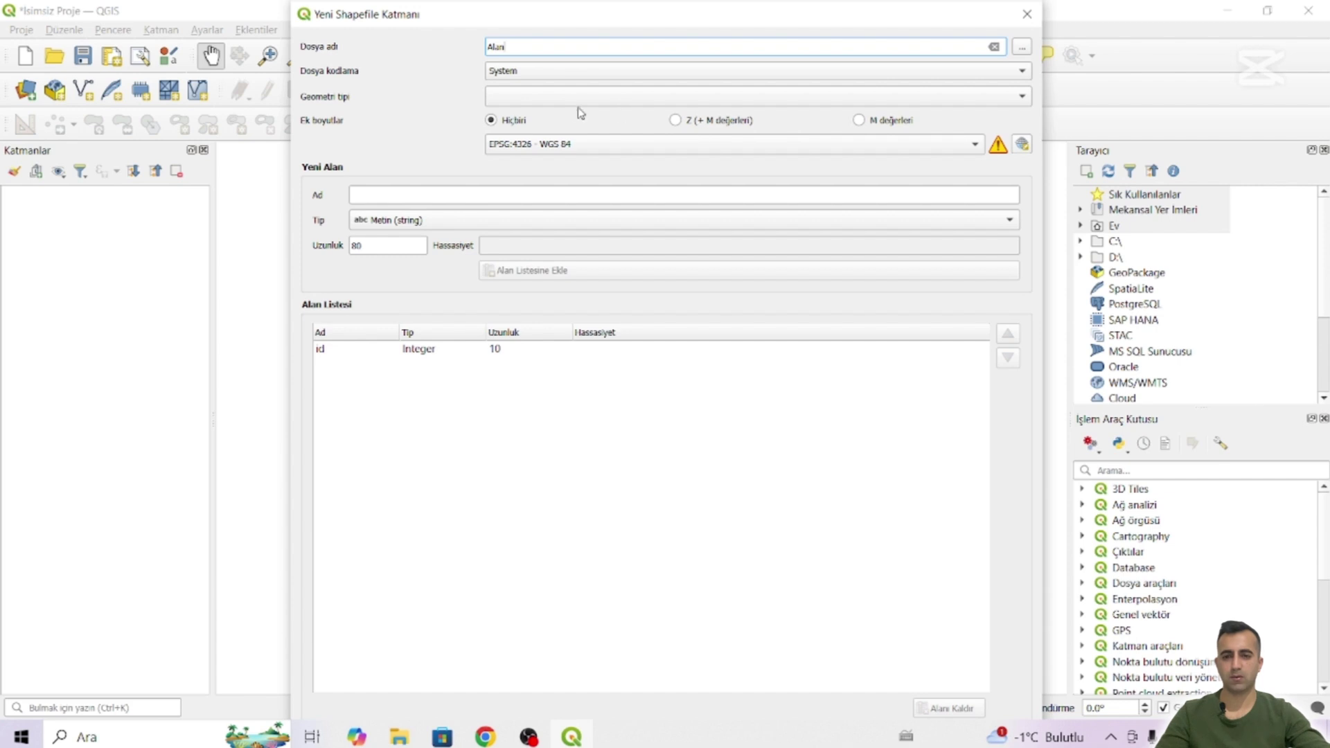
{"action": "left_click", "coordinate": [541, 97]}
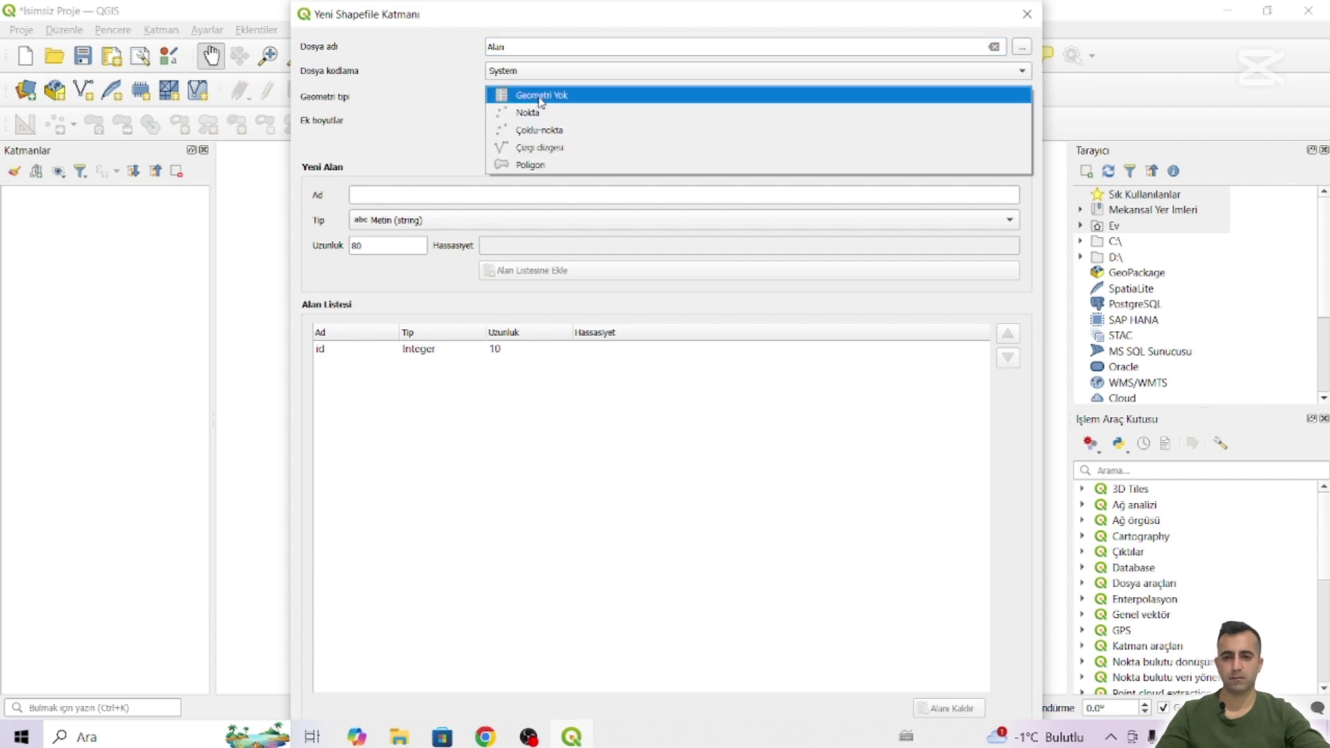
{"action": "left_click", "coordinate": [543, 167]}
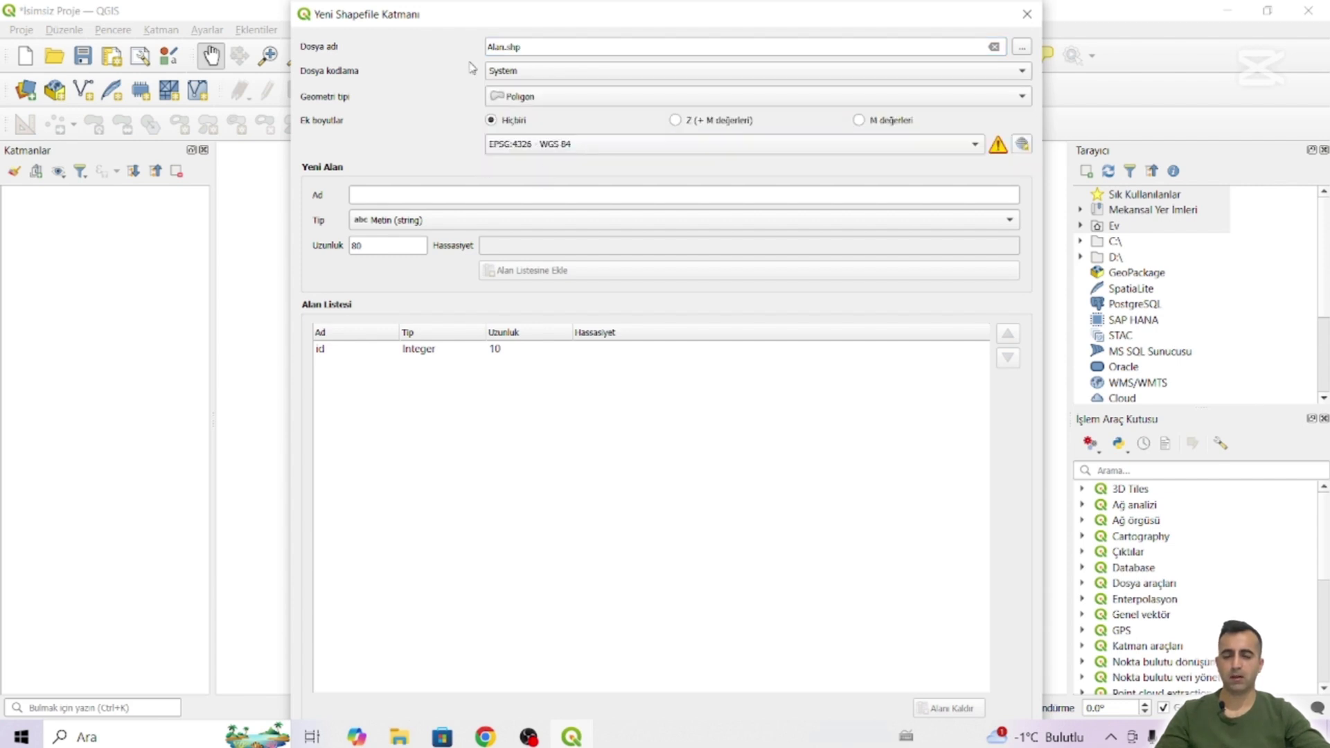
Step: Add a field named Ada of type Tamsayı (32 bit) to the new shapefile's field list
{"action": "left_click", "coordinate": [439, 198]}
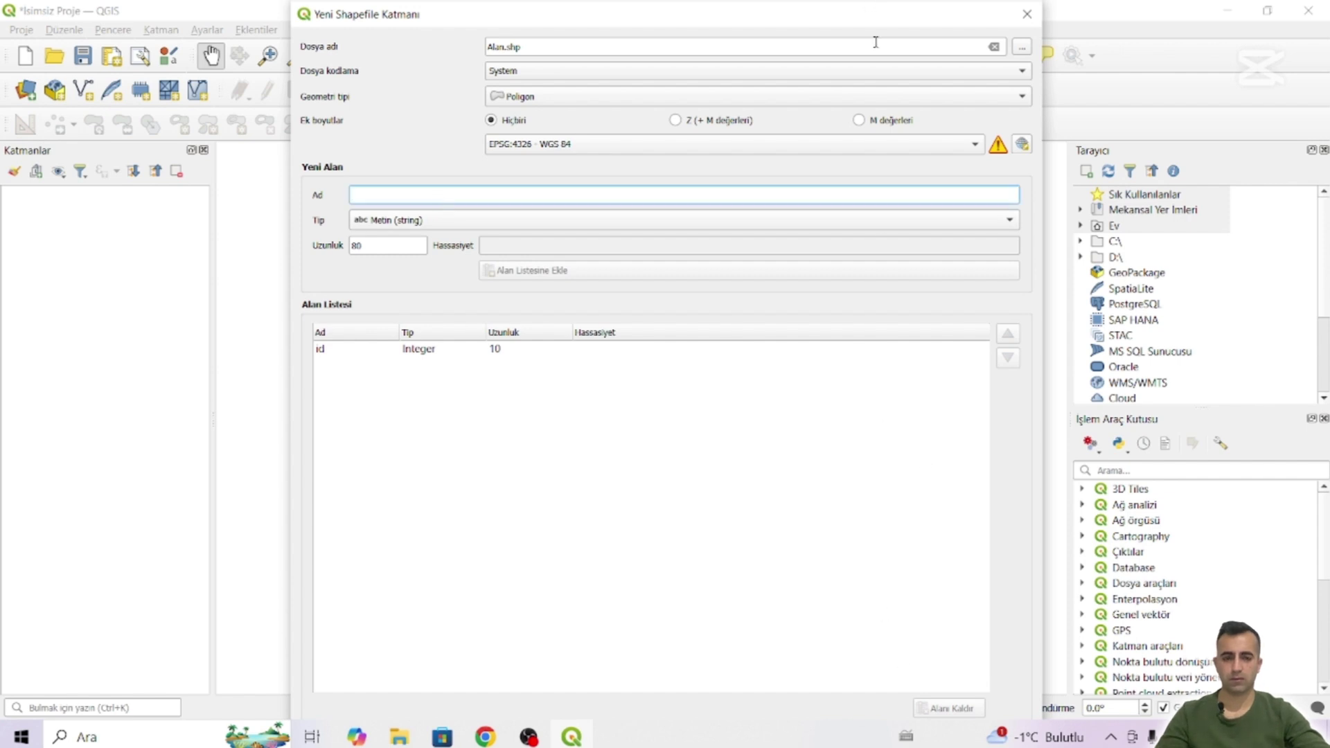
{"action": "left_click", "coordinate": [388, 223]}
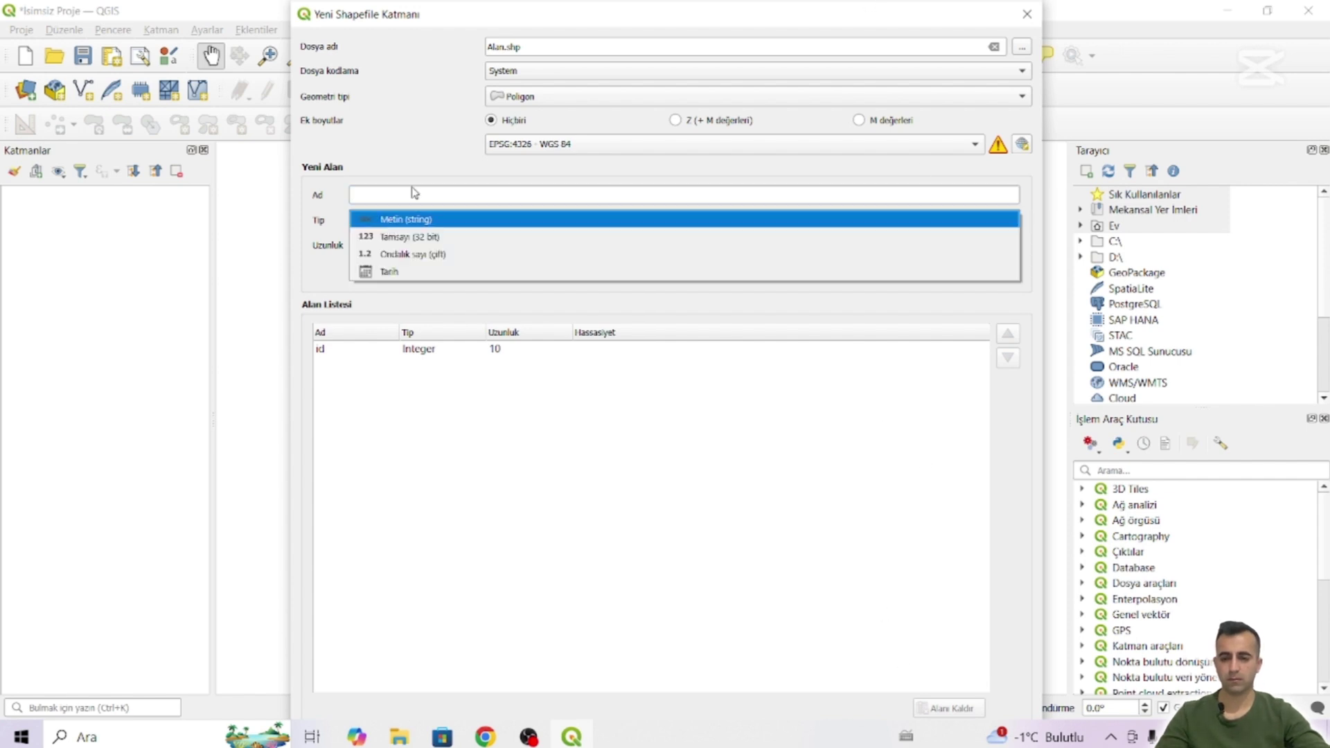
{"action": "left_click", "coordinate": [410, 196]}
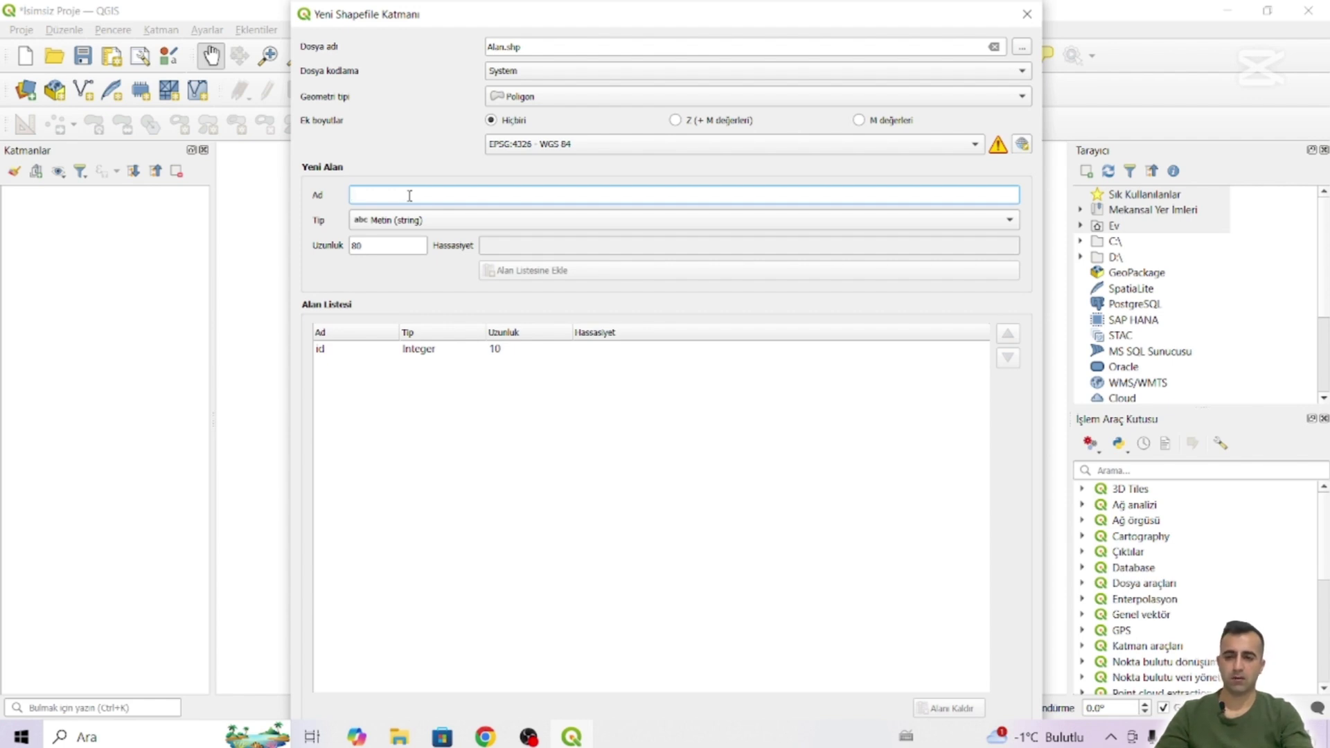
{"action": "type", "text": "Ada"}
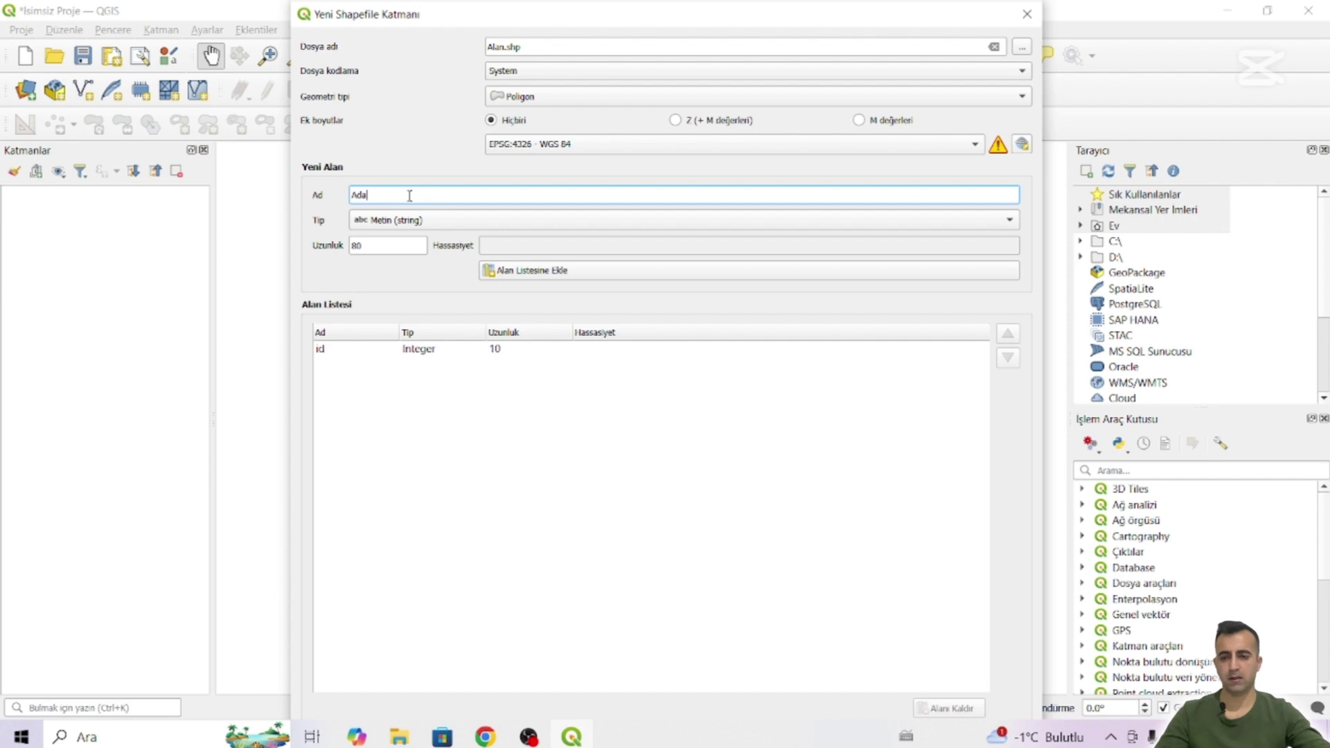
{"action": "left_click", "coordinate": [407, 223]}
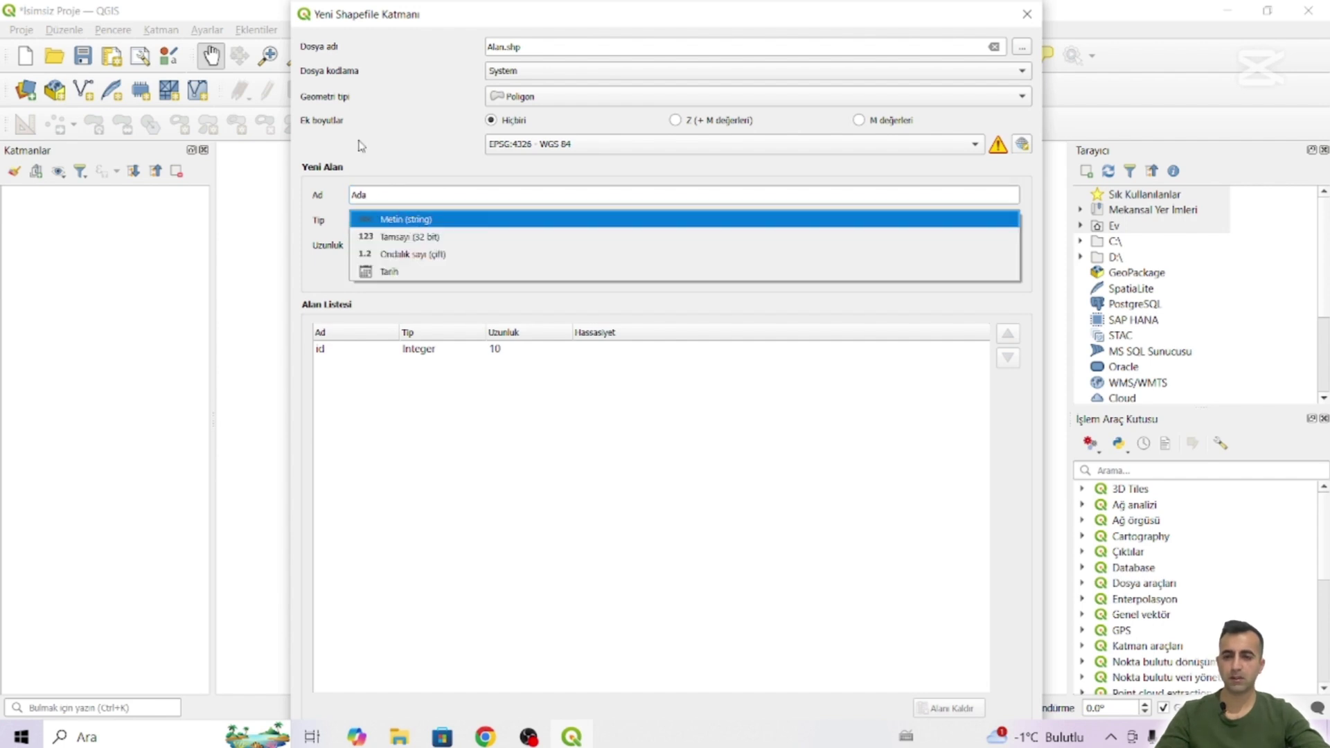
{"action": "left_click", "coordinate": [403, 237]}
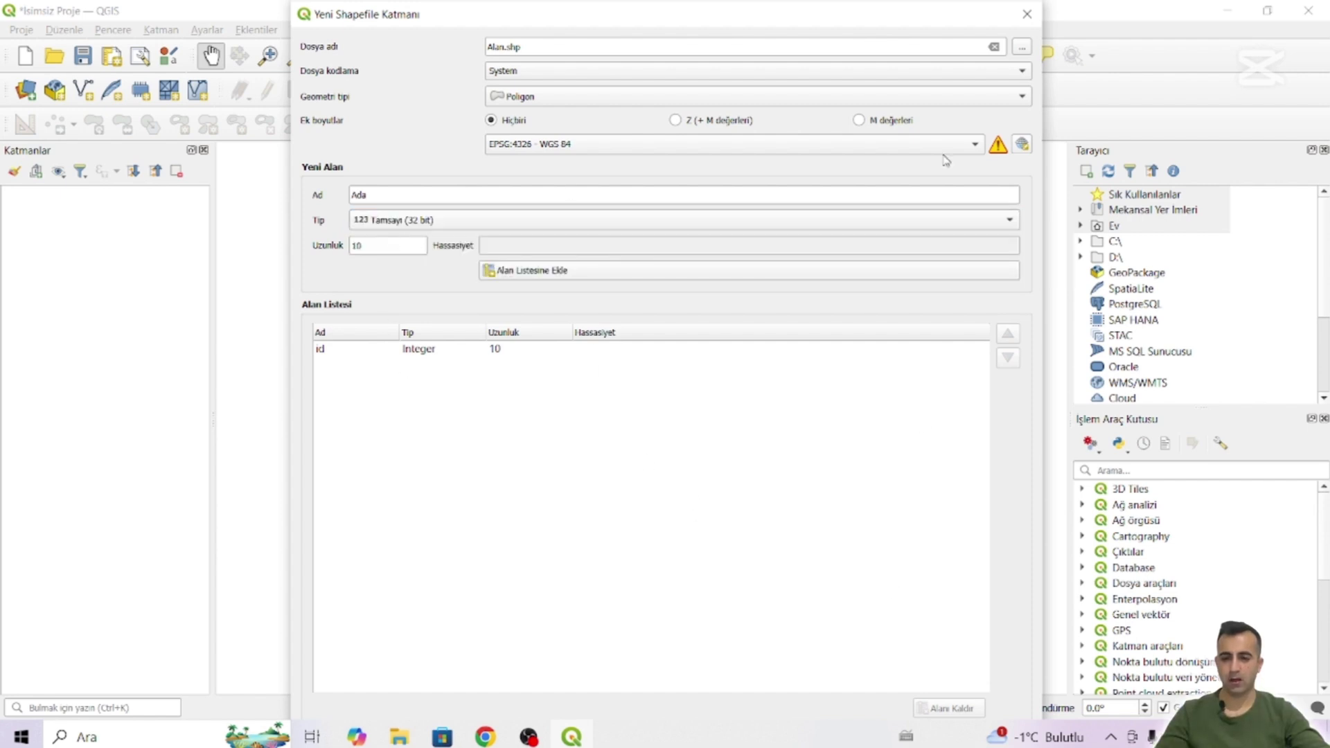
{"action": "left_click_drag", "start_coordinate": [964, 5], "coordinate": [904, 7]}
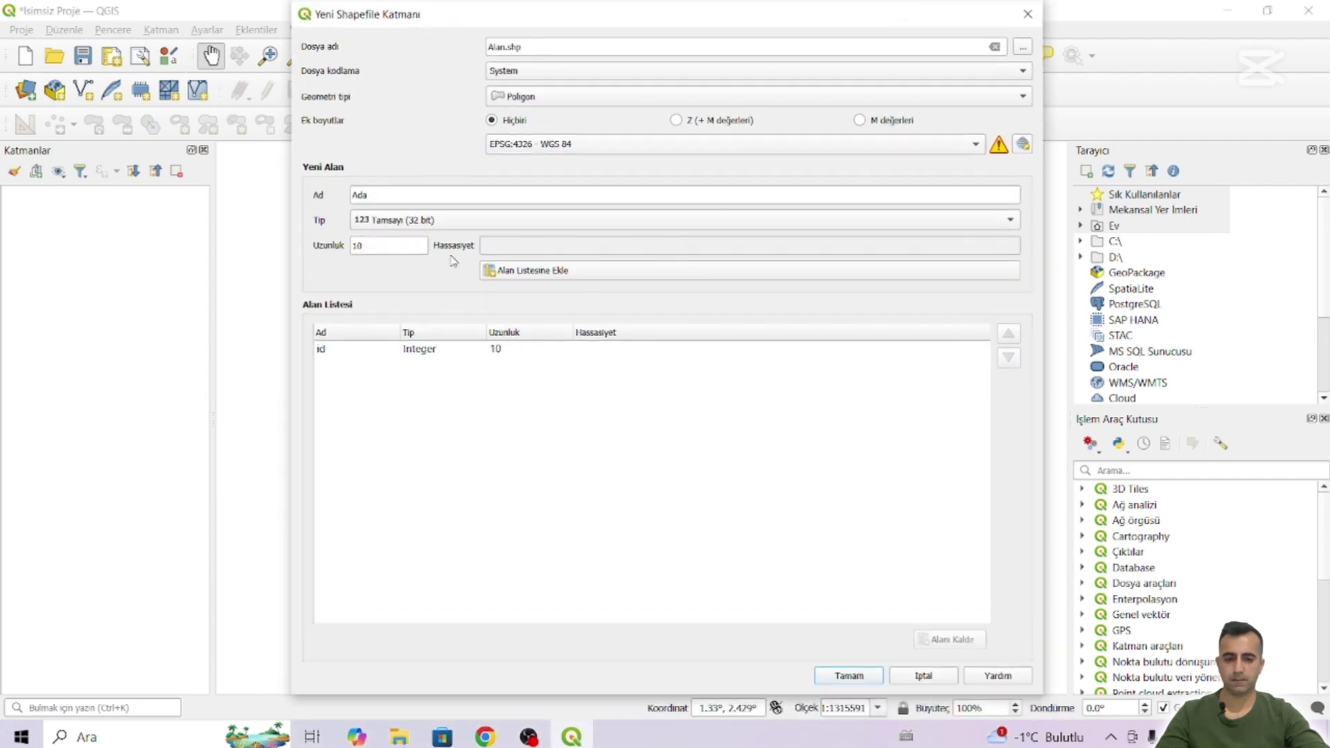
{"action": "left_click", "coordinate": [567, 277]}
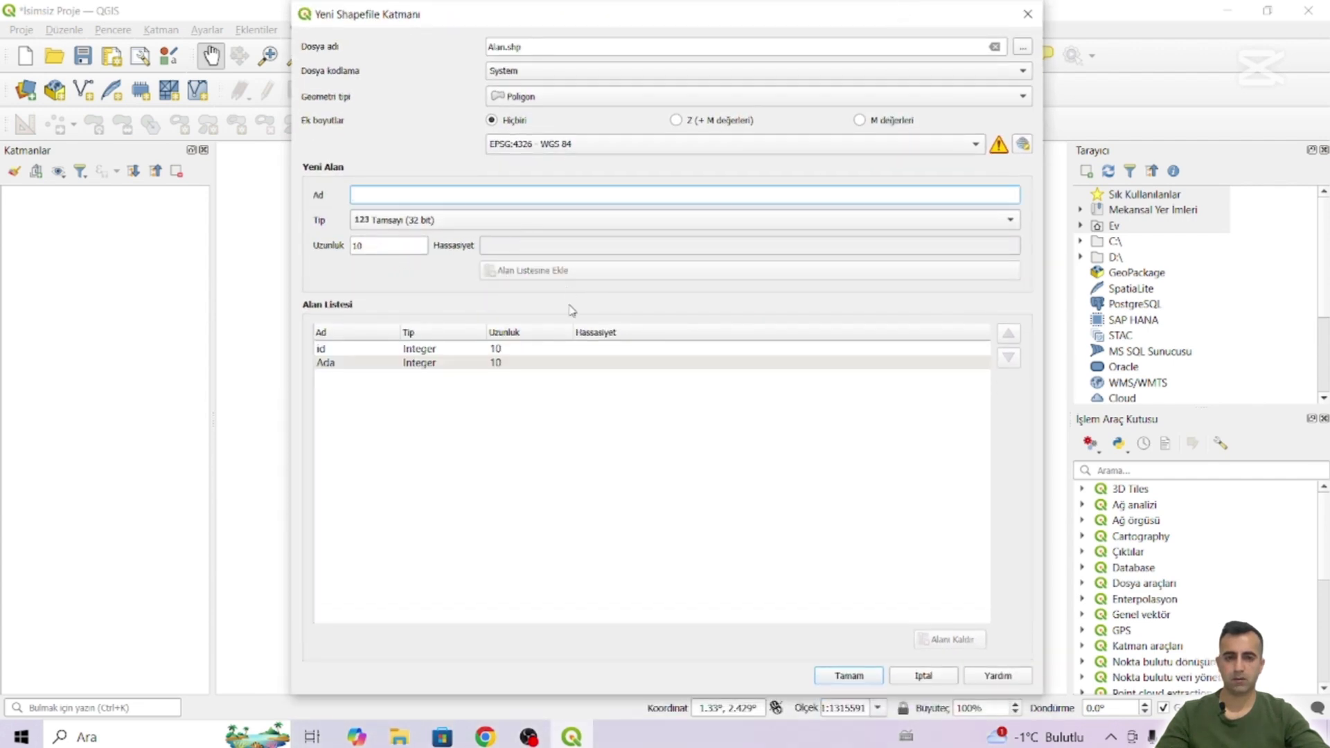
Step: Add a second 32-bit integer field named Parsel to the field list
{"action": "type", "text": "H"}
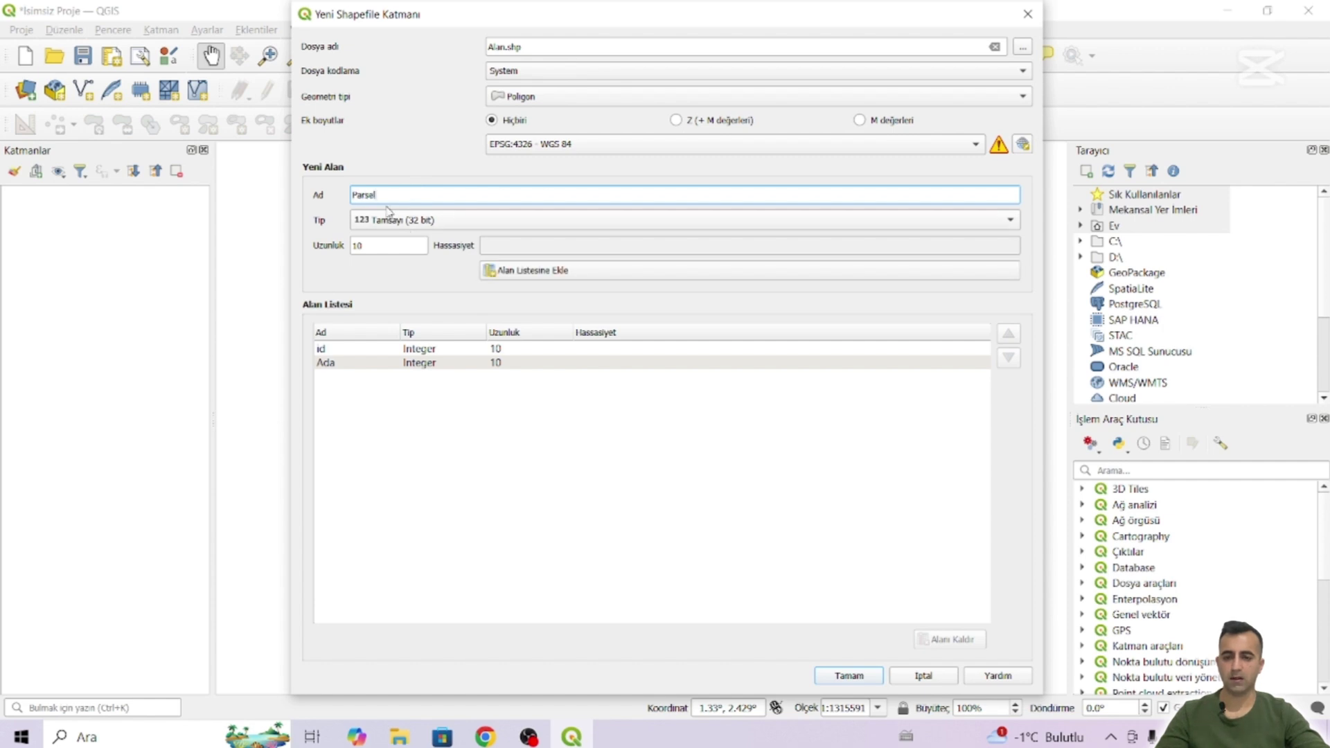
{"action": "left_click", "coordinate": [390, 221]}
{"action": "left_click", "coordinate": [390, 219]}
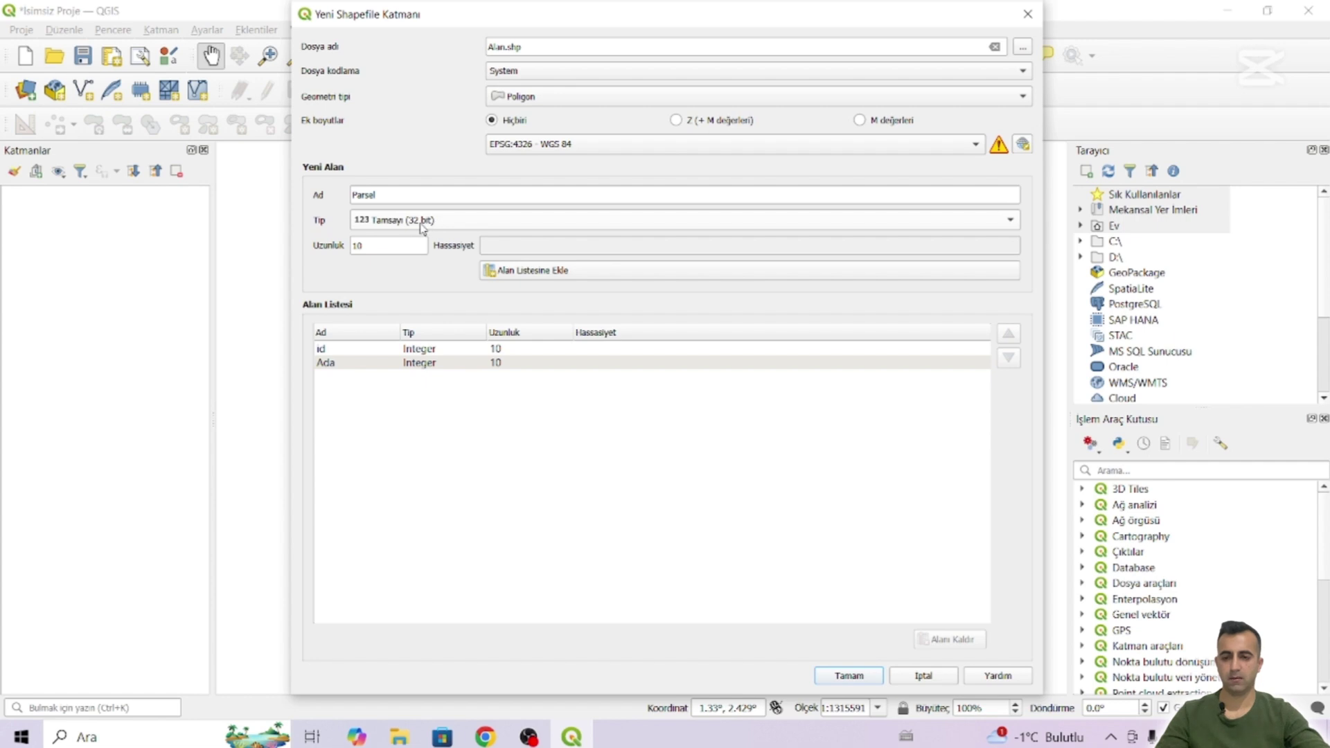
{"action": "left_click", "coordinate": [485, 271]}
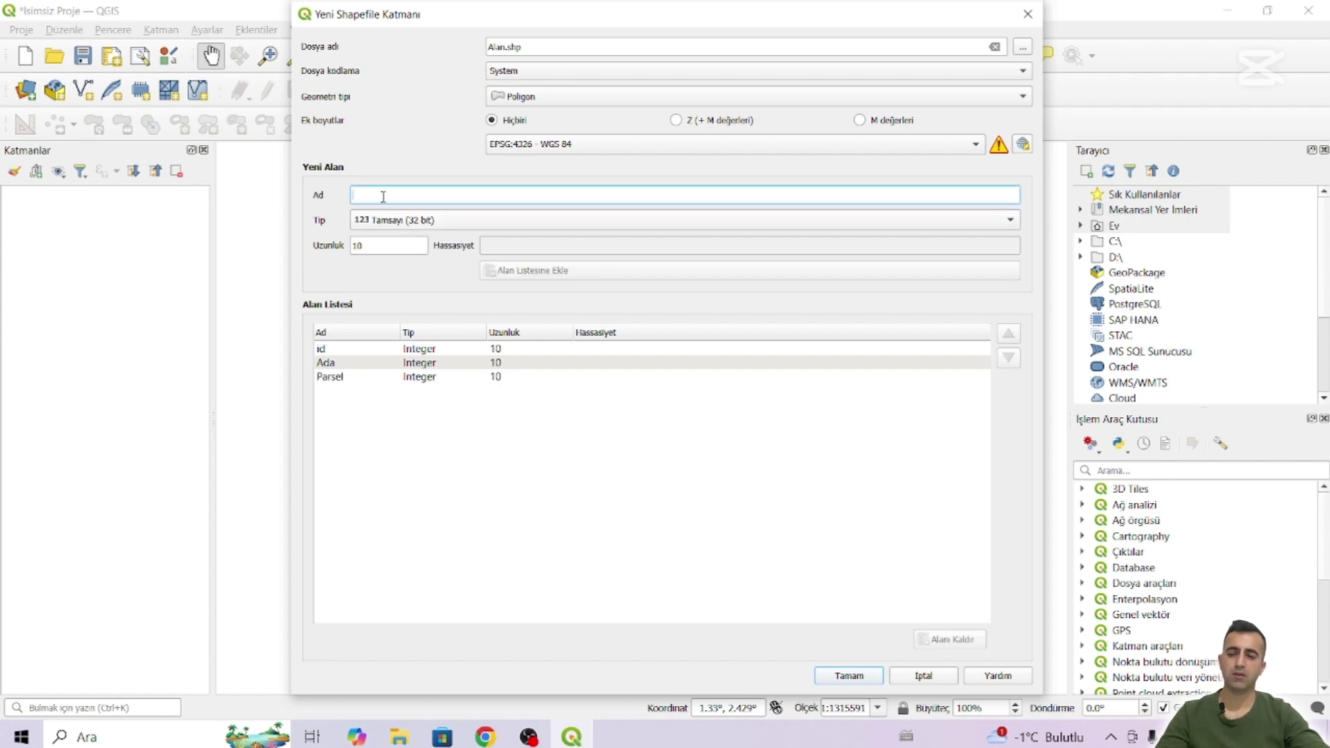
Step: Add a Metin (string) field named Açıklama with length 50 and create the shapefile layer
{"action": "type", "text": "Ag"}
{"action": "key", "text": "BackSpace"}
{"action": "key", "text": "BackSpace"}
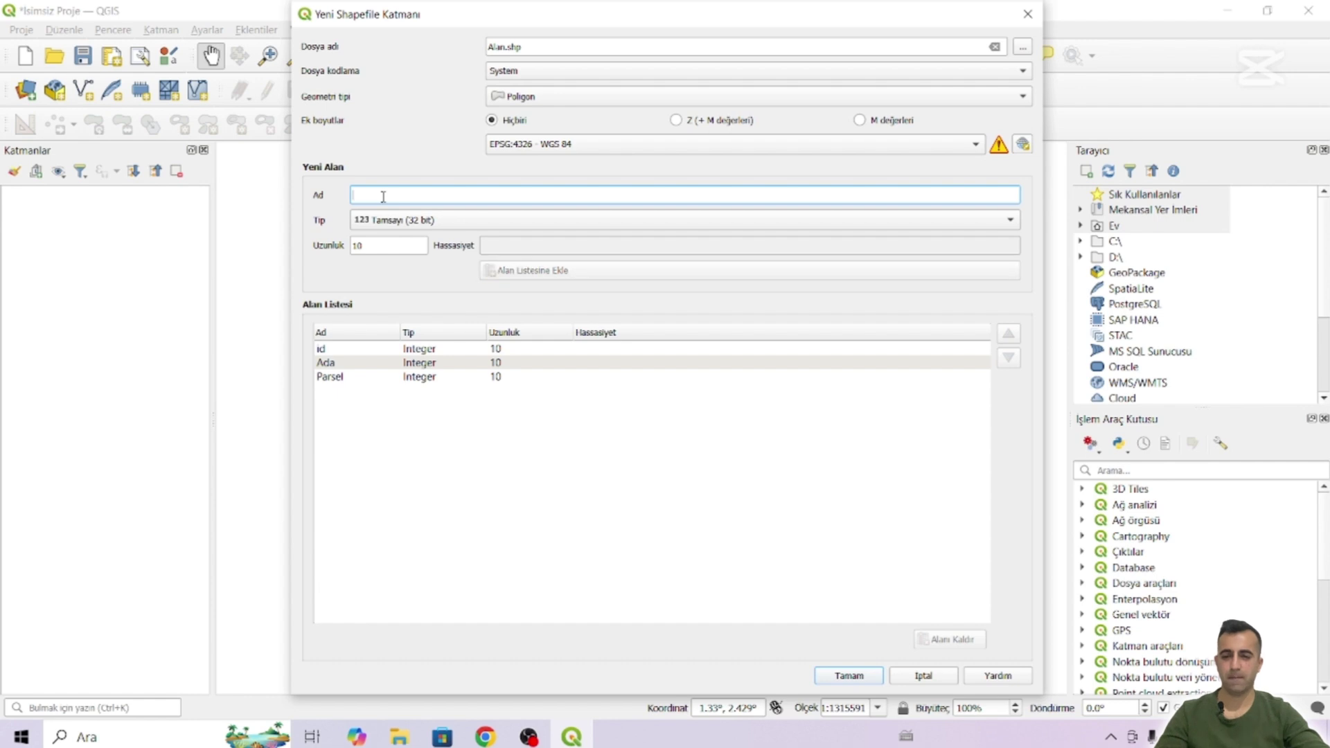
{"action": "type", "text": "Ag"}
{"action": "type", "text": "ıklama"}
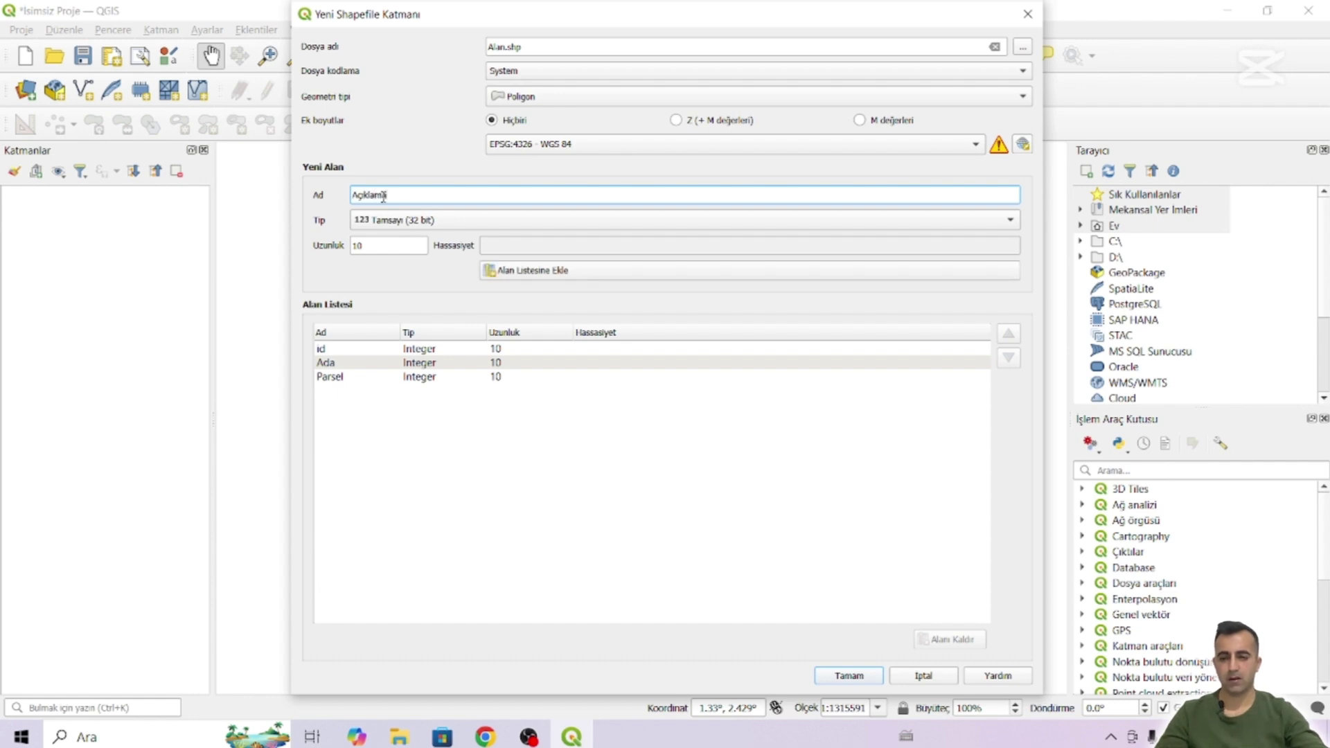
{"action": "left_click", "coordinate": [453, 221]}
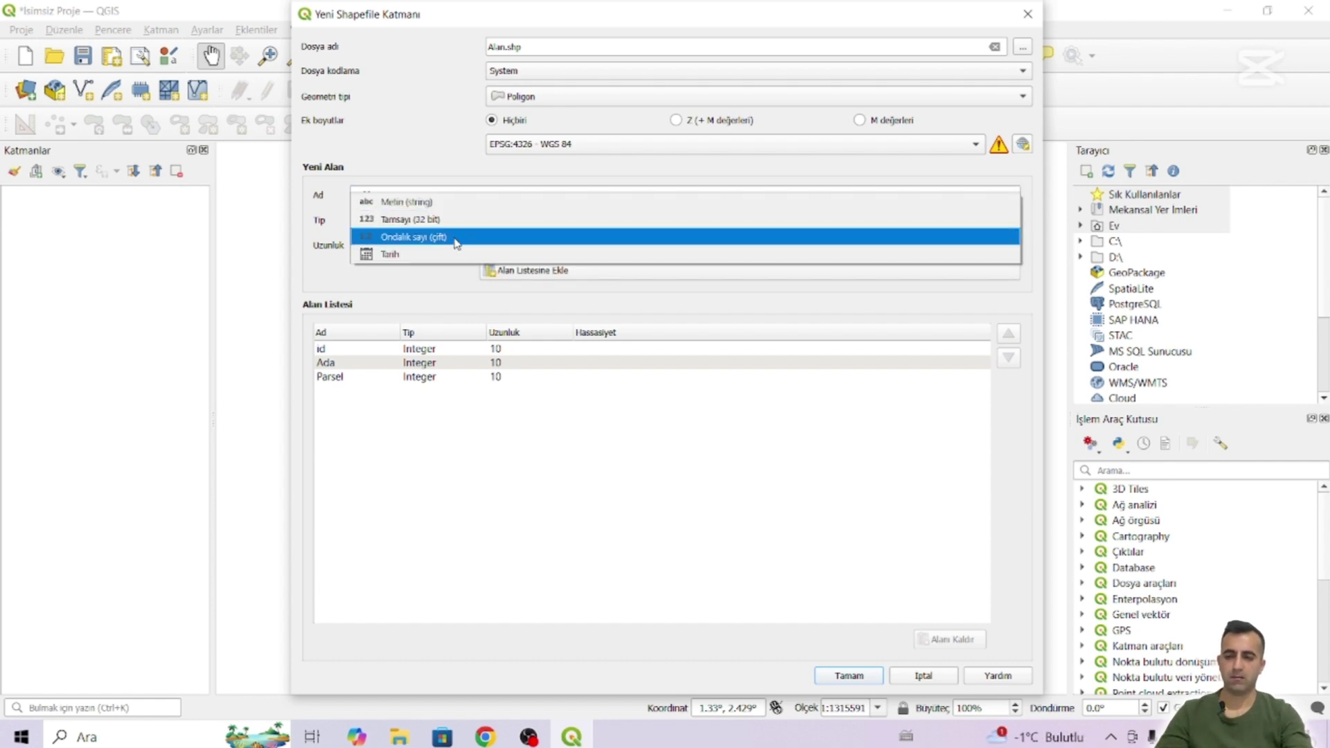
{"action": "left_click", "coordinate": [437, 203]}
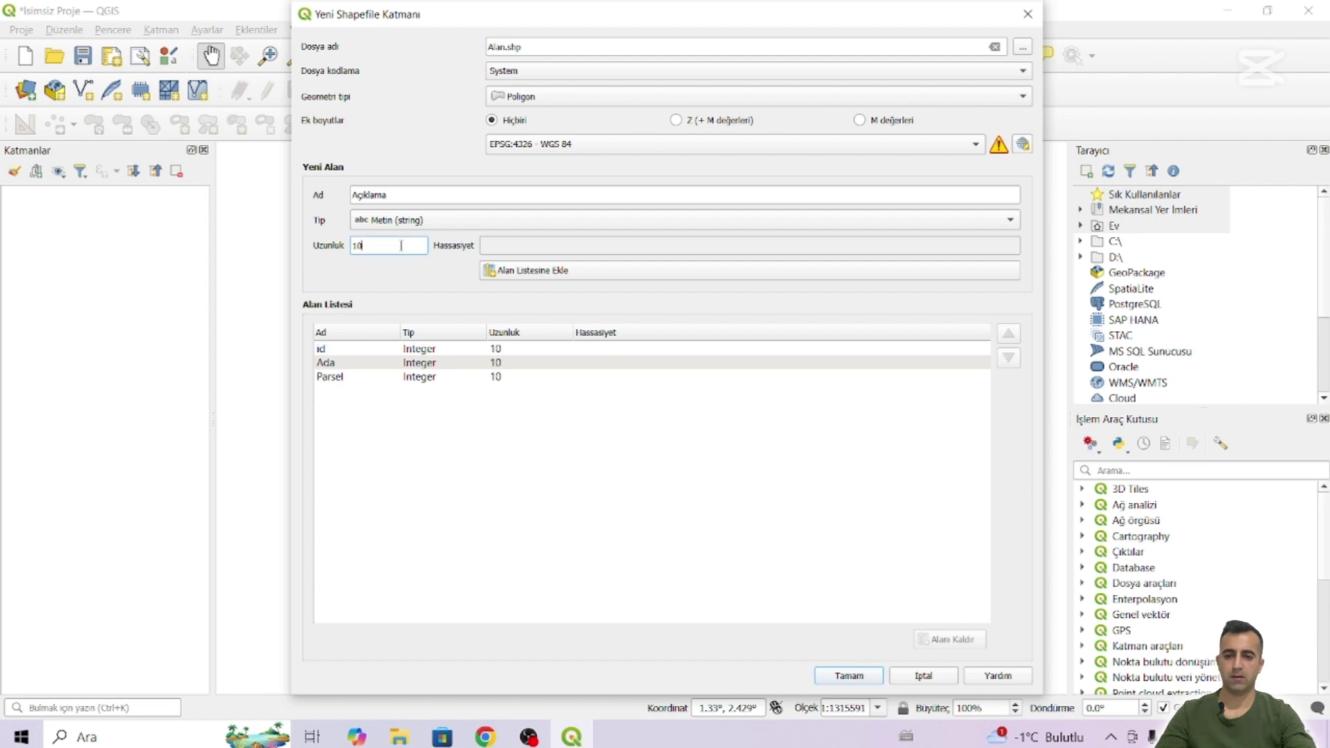
{"action": "double_click", "coordinate": [399, 245]}
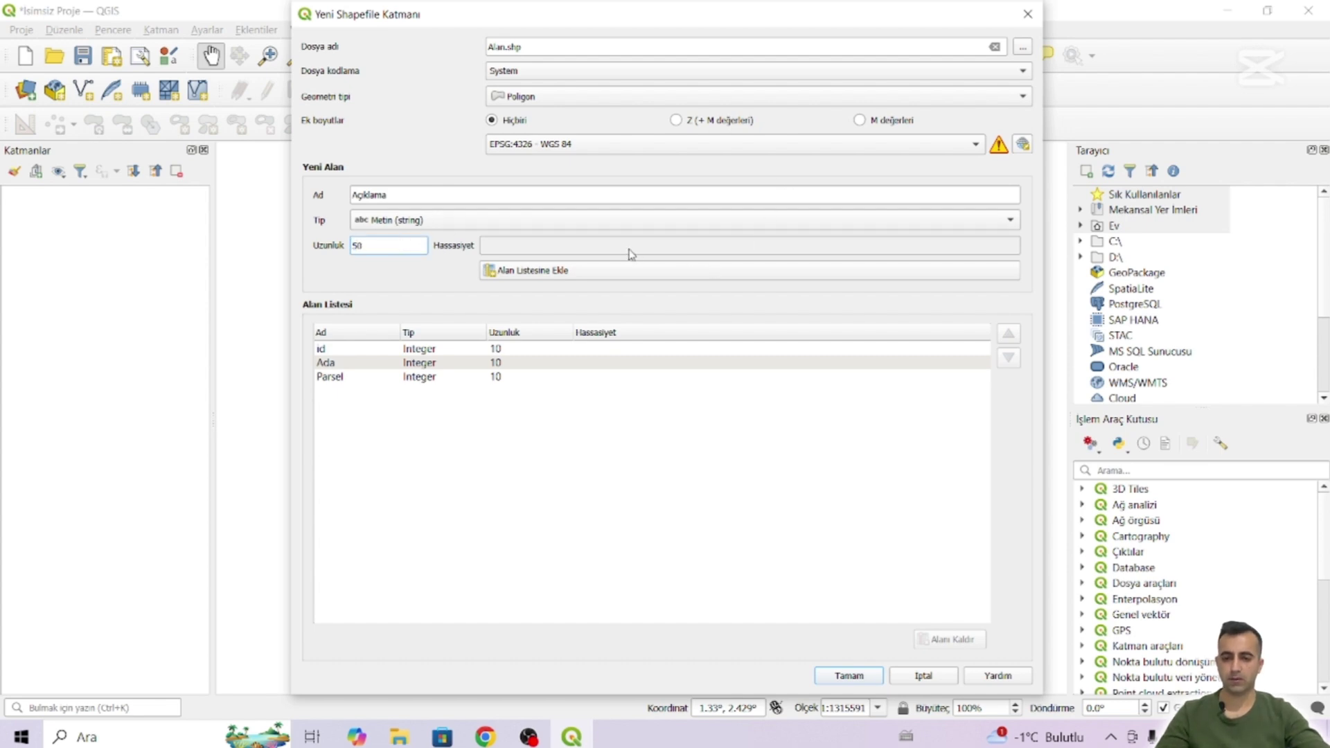
{"action": "left_click", "coordinate": [611, 269]}
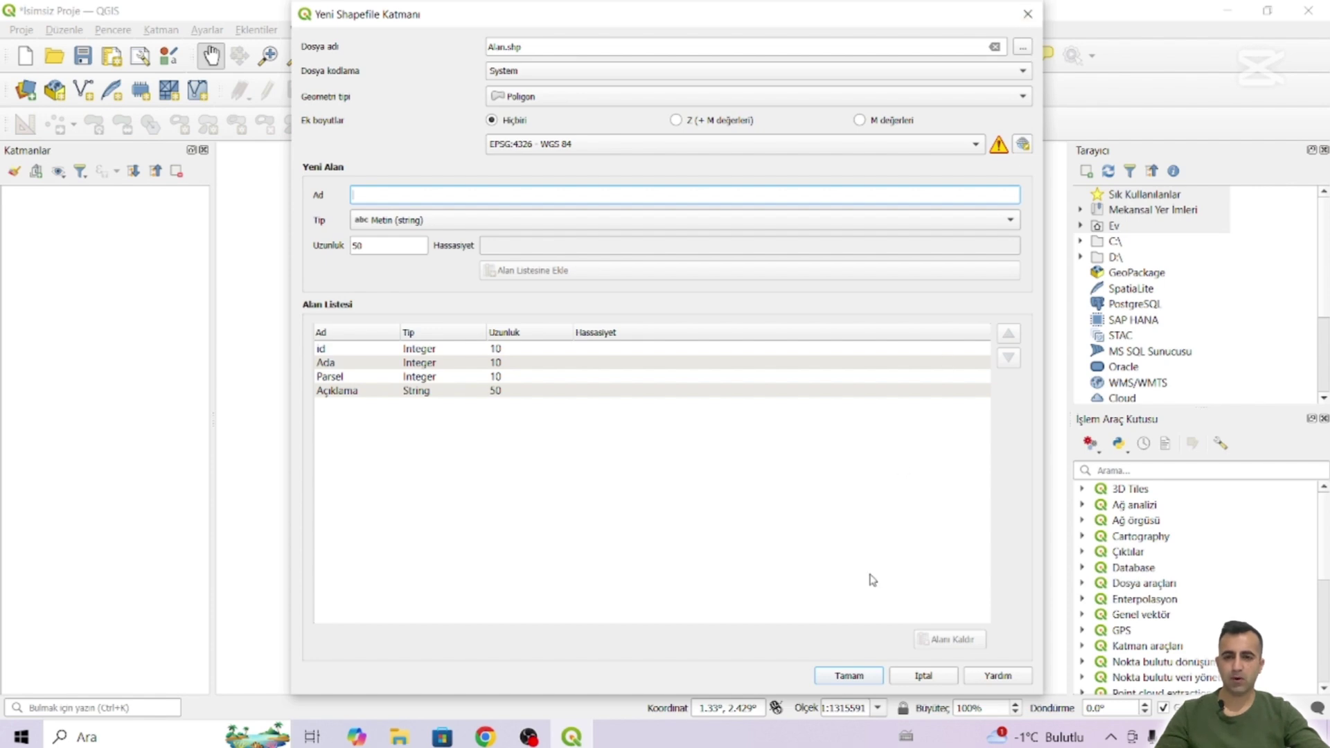
{"action": "left_click", "coordinate": [839, 679]}
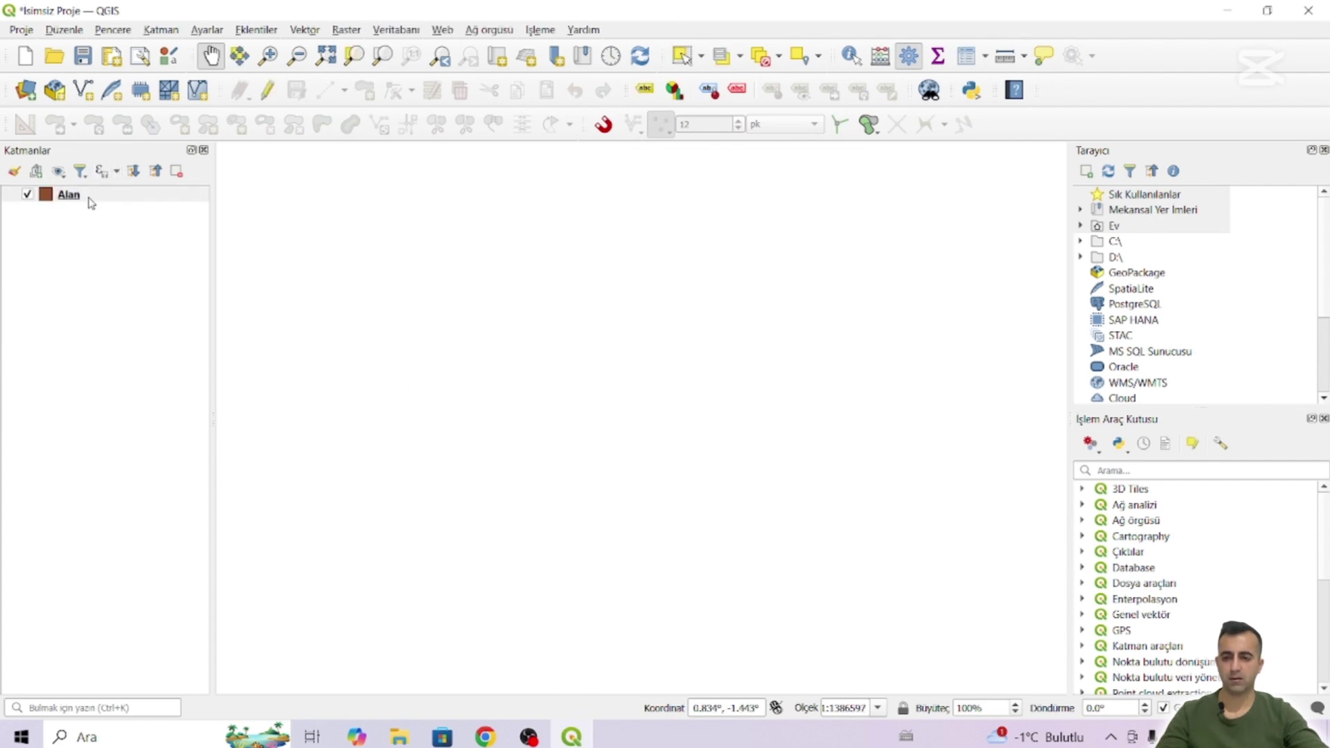
Step: Open the Alan layer's attribute table to check its fields, and close it again
{"action": "mouse_move", "coordinate": [92, 201]}
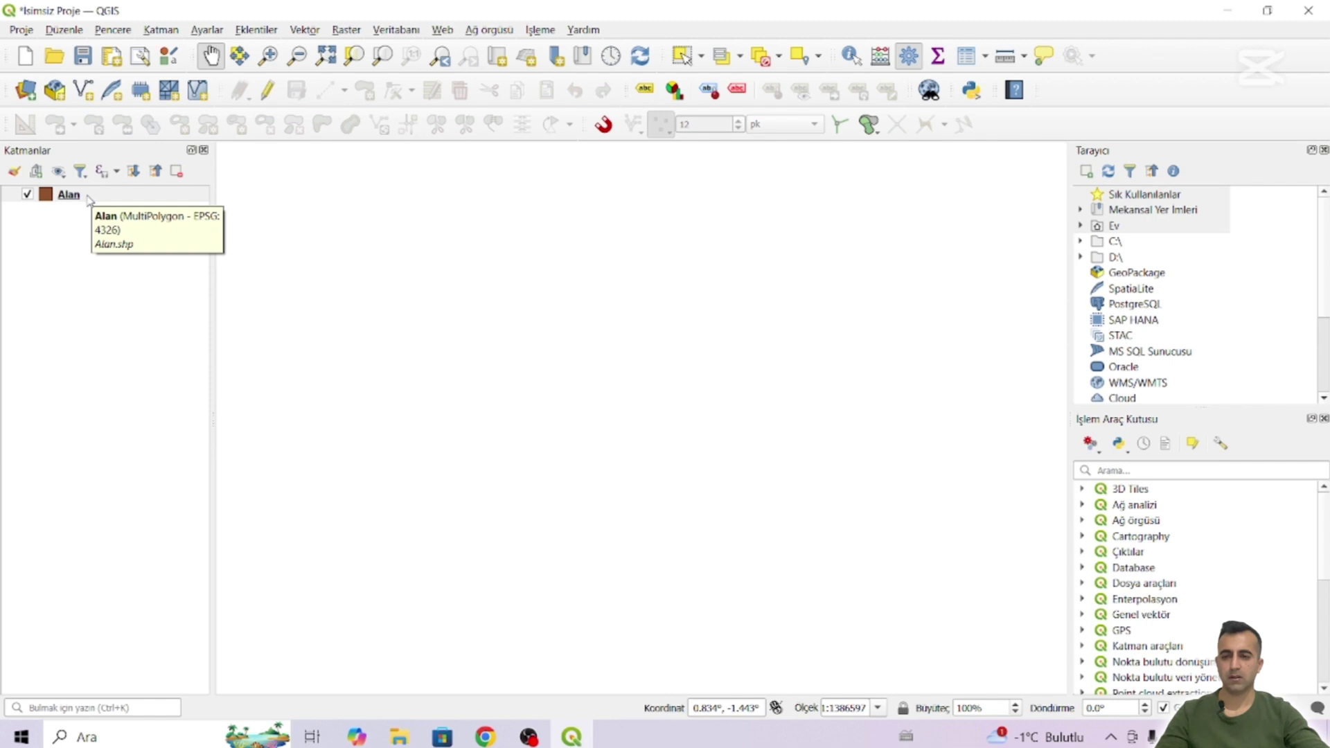
{"action": "right_click", "coordinate": [89, 198]}
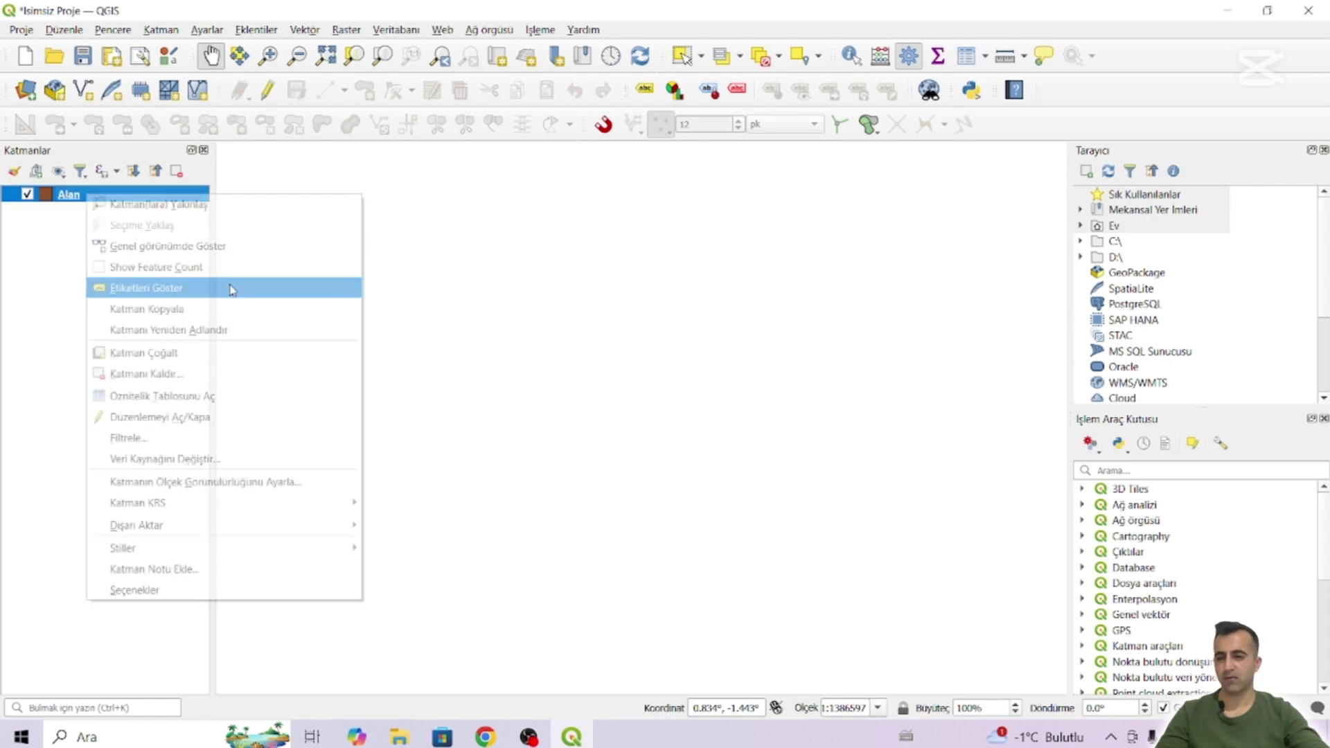
{"action": "left_click", "coordinate": [152, 398]}
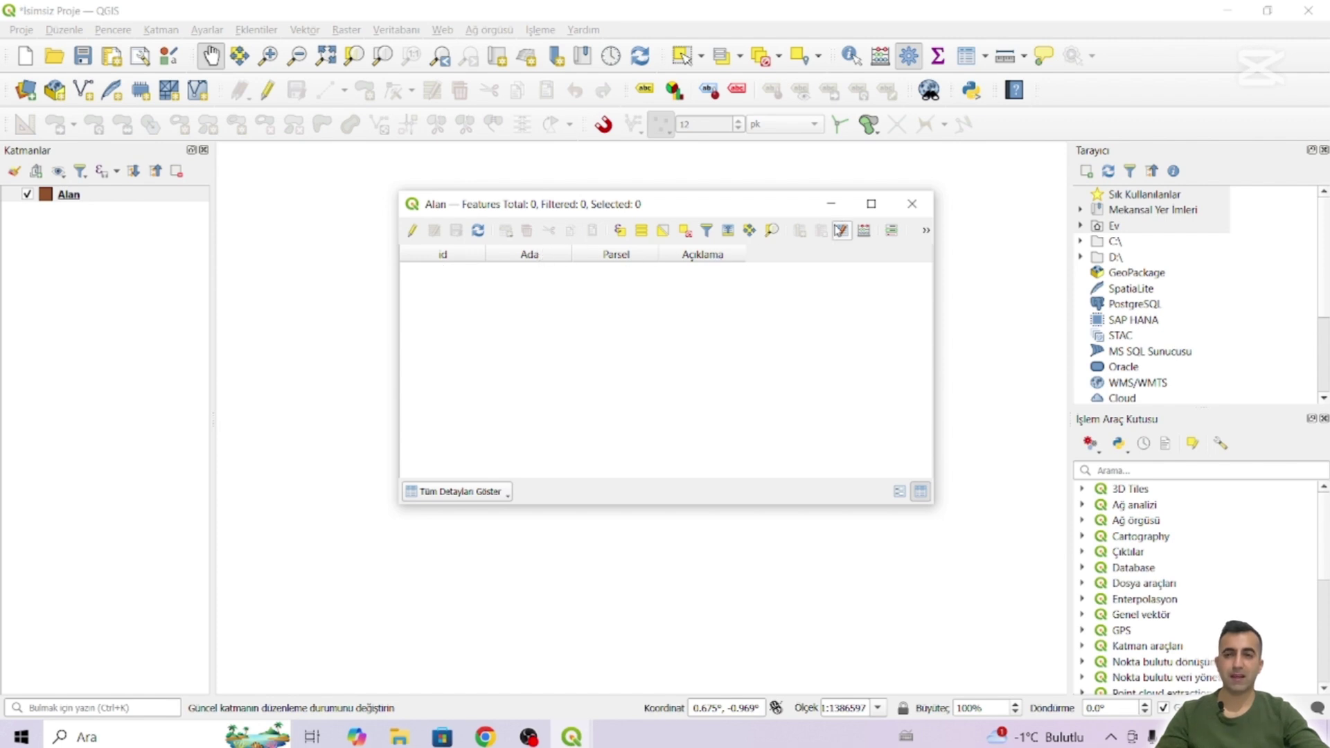
{"action": "left_click", "coordinate": [911, 203]}
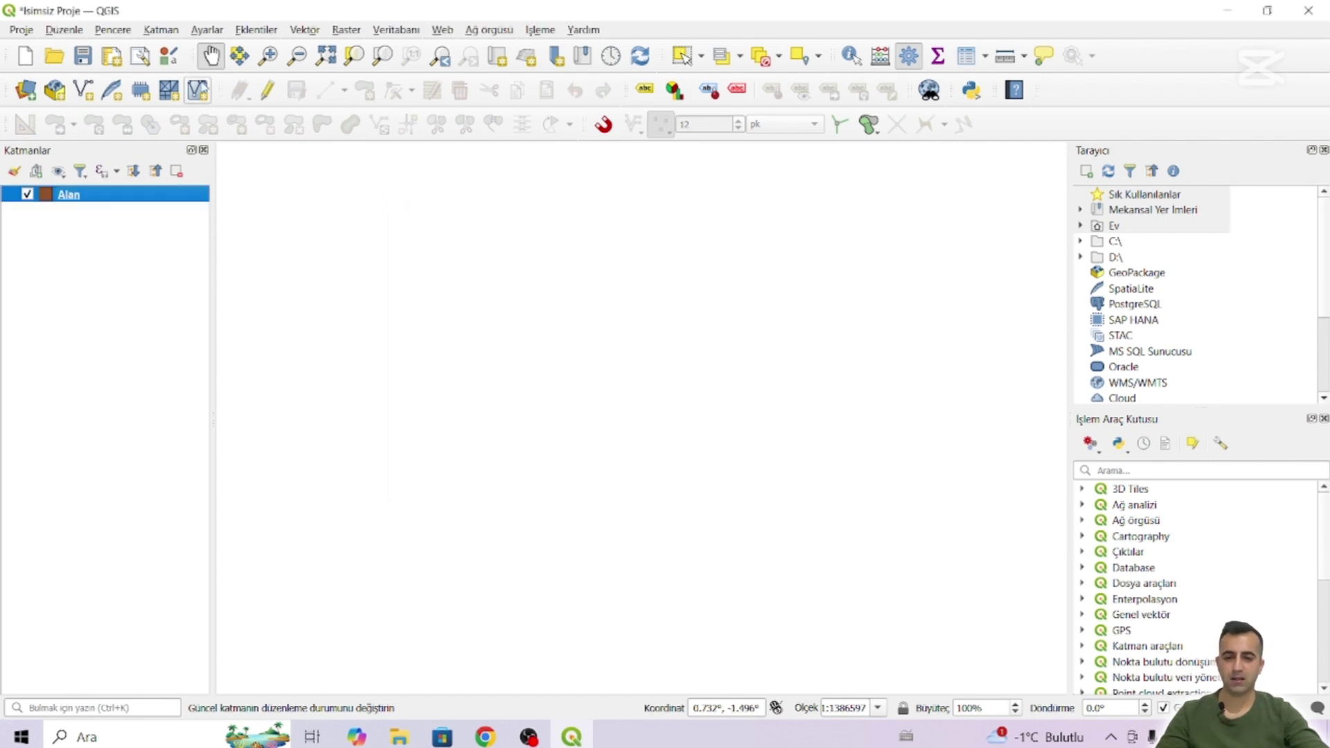
Step: Start a new temporary scratch layer named Çizgi with MultiLine geometry
{"action": "left_click", "coordinate": [206, 30]}
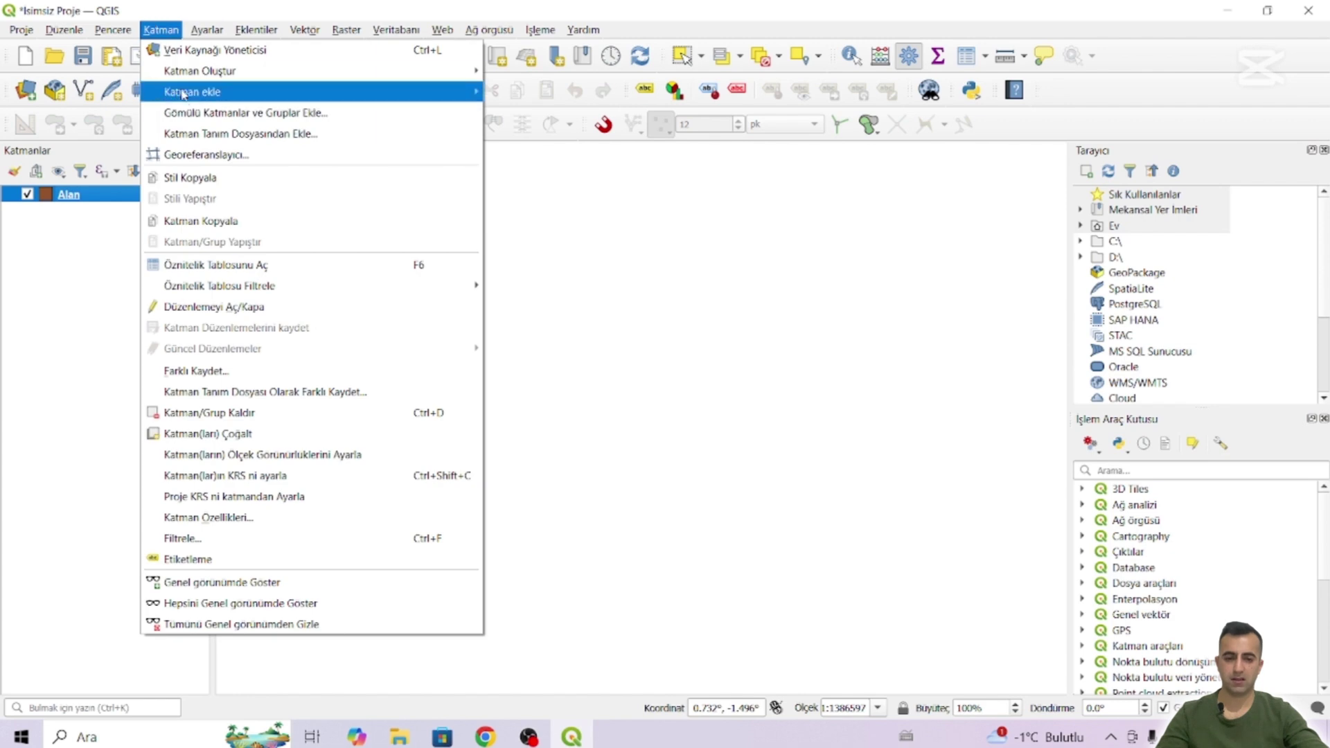
{"action": "mouse_move", "coordinate": [318, 70]}
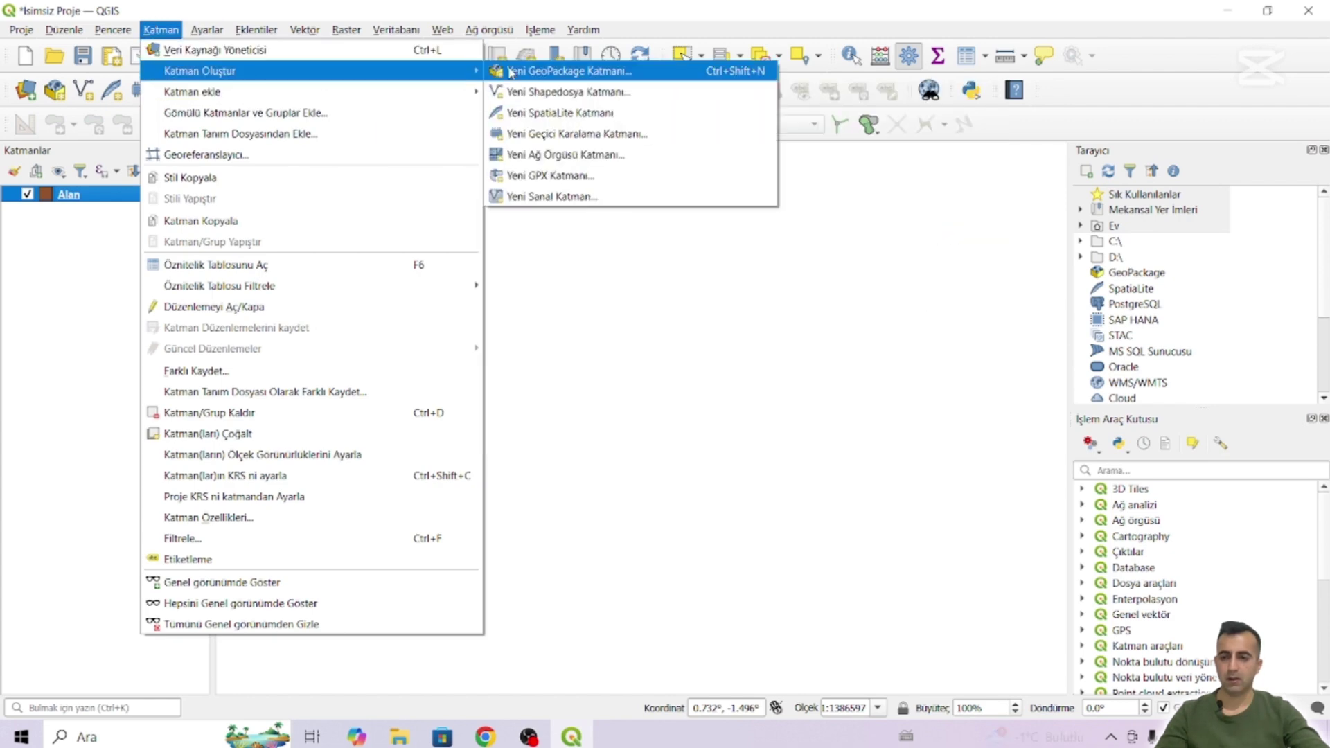
{"action": "left_click", "coordinate": [551, 135]}
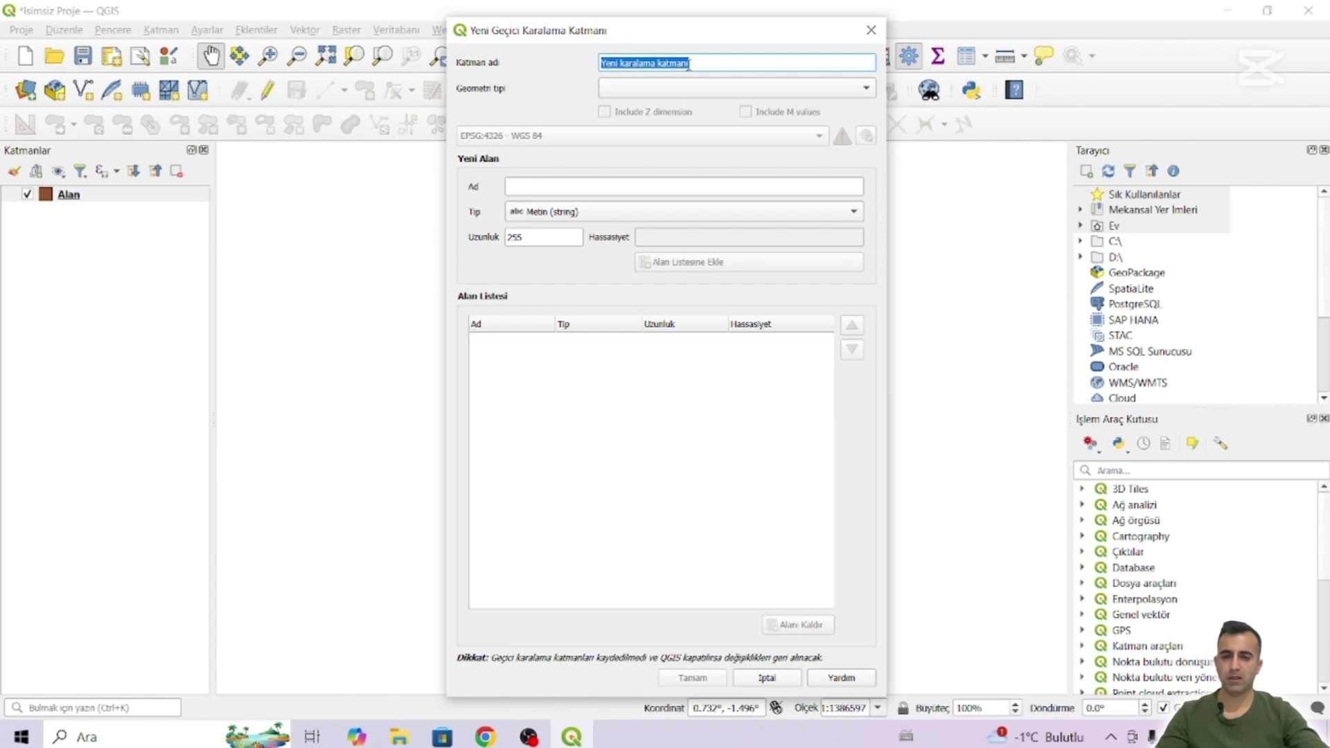
{"action": "type", "text": "N"}
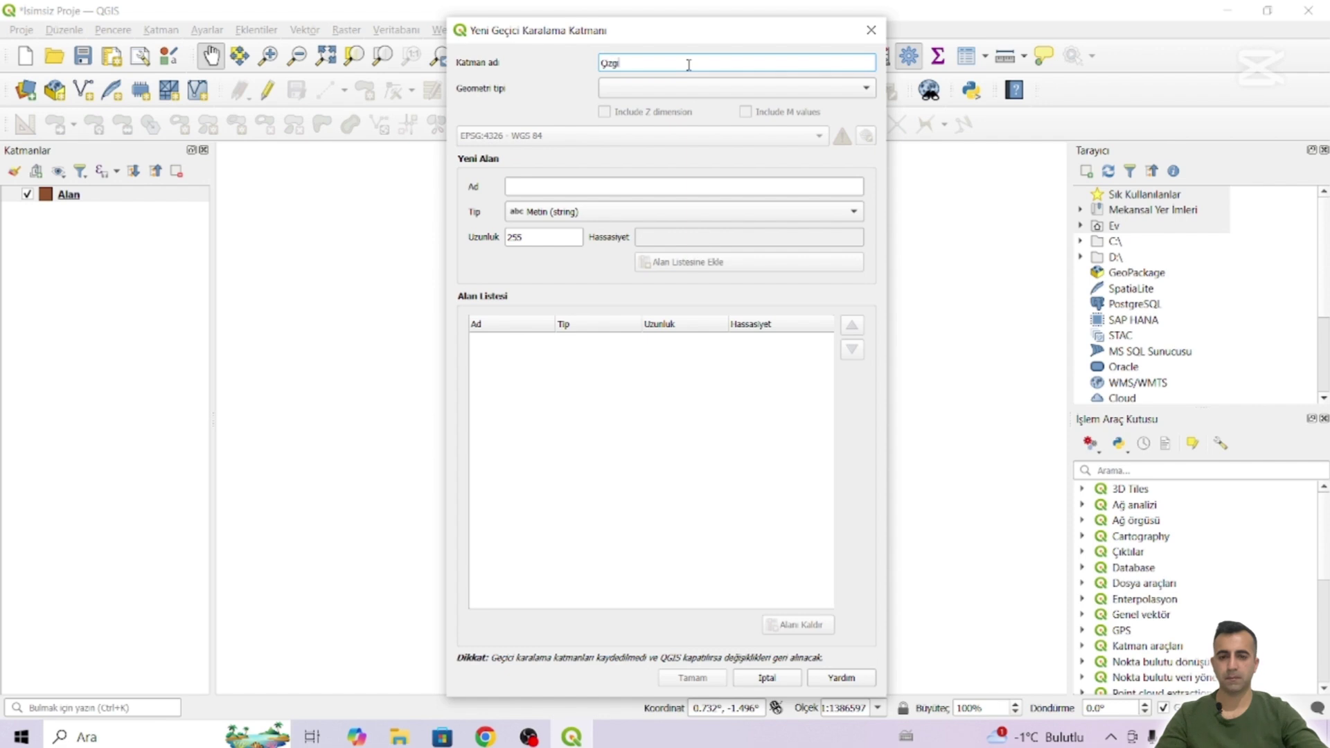
{"action": "left_click", "coordinate": [683, 88]}
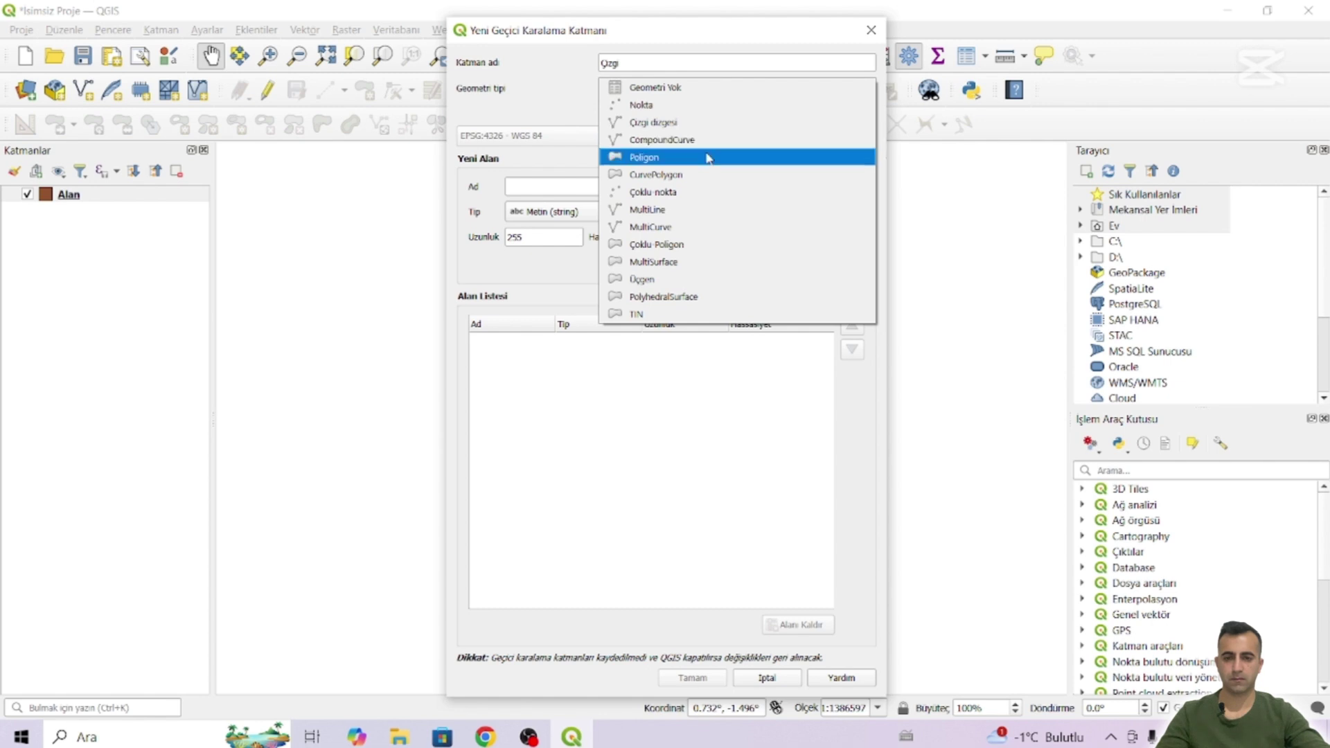
{"action": "left_click", "coordinate": [674, 213]}
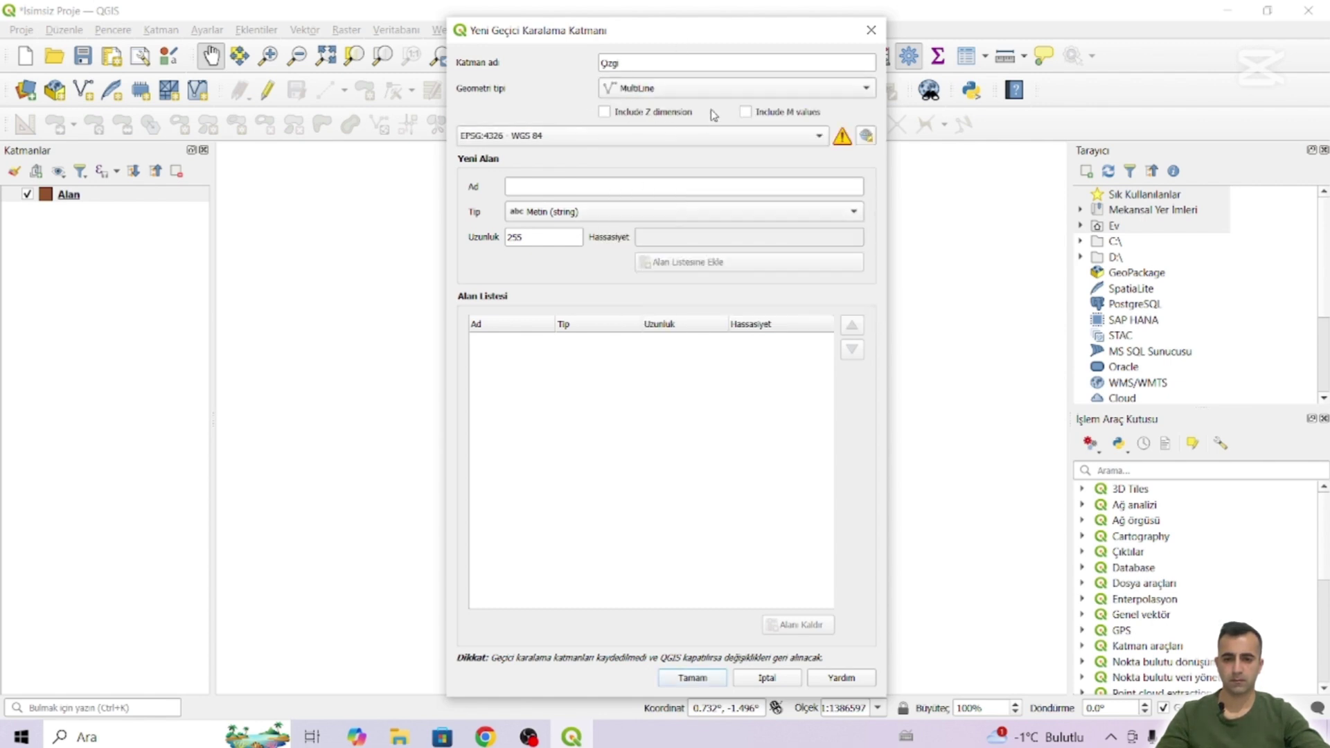
Step: Define a new field named Çizgi uzunluğu with the type Ondalık sayı (çift) for the scratch layer
{"action": "left_click", "coordinate": [548, 186]}
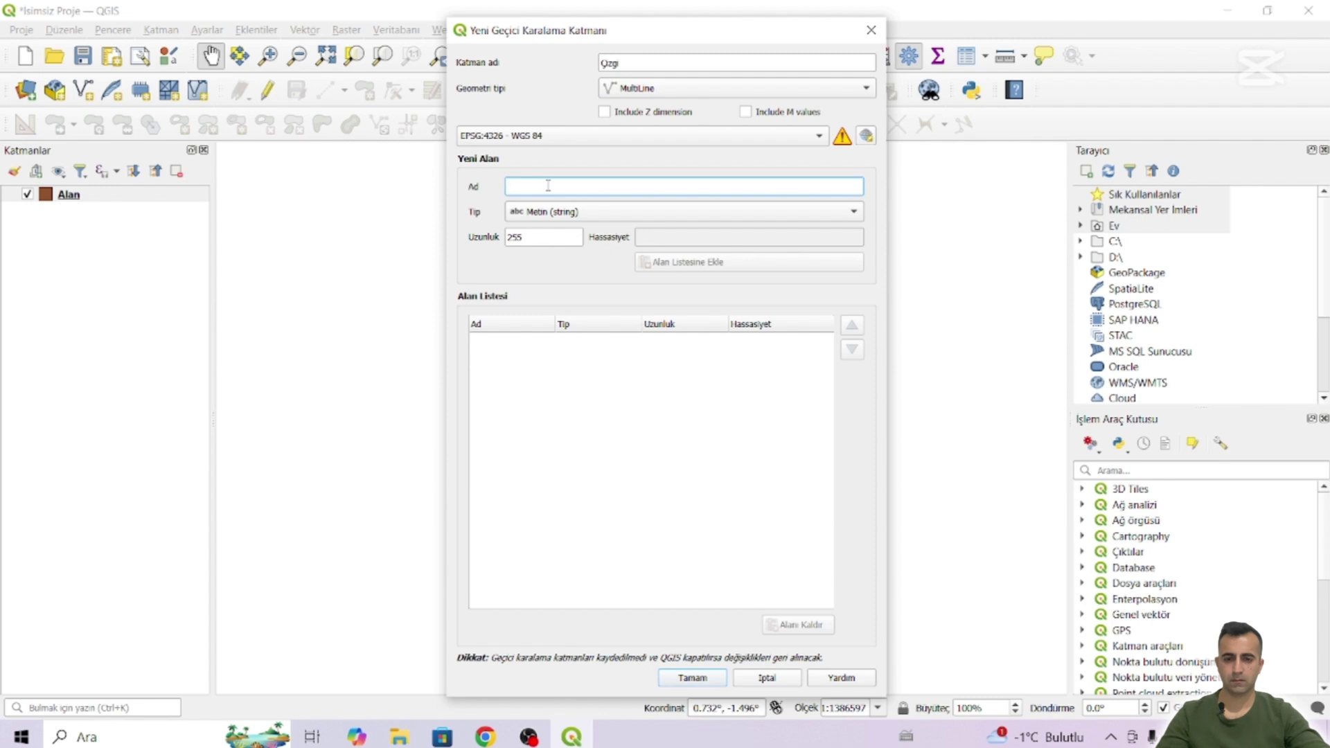
{"action": "type", "text": "Ç"}
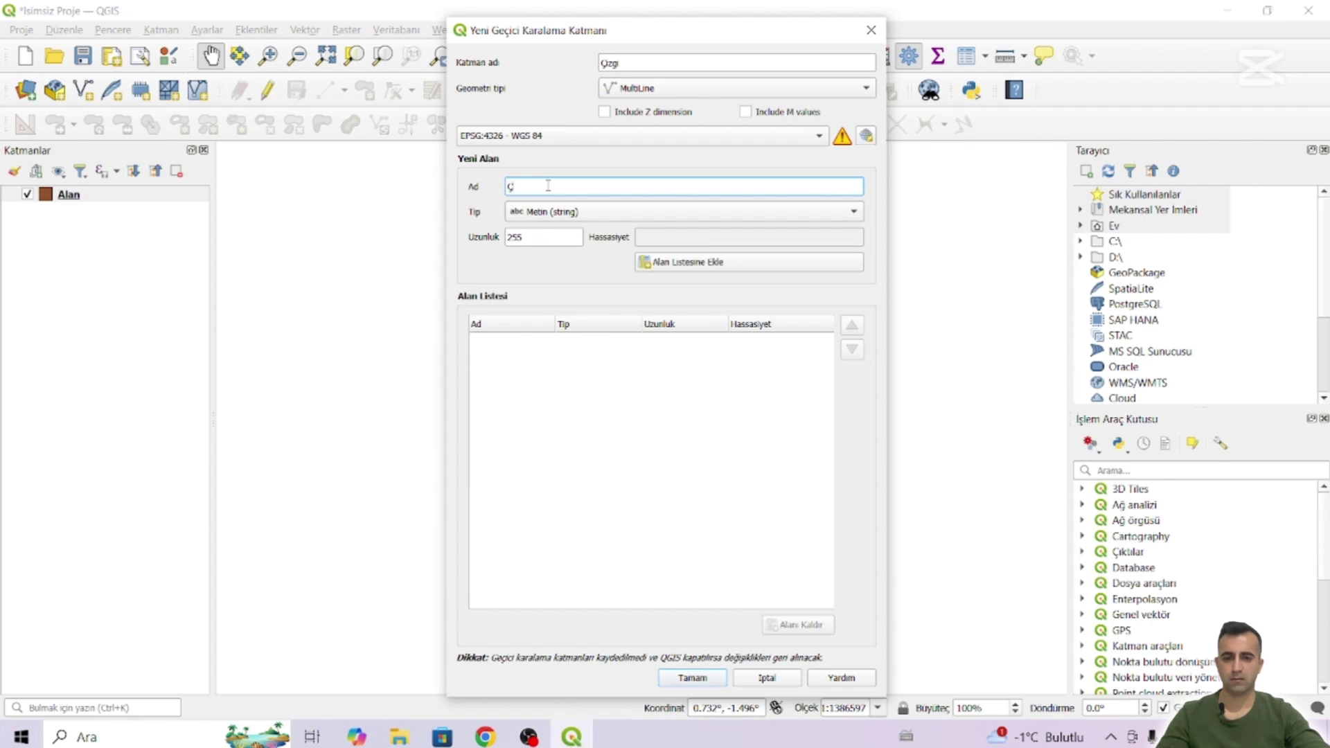
{"action": "type", "text": "izgi uzunluğu"}
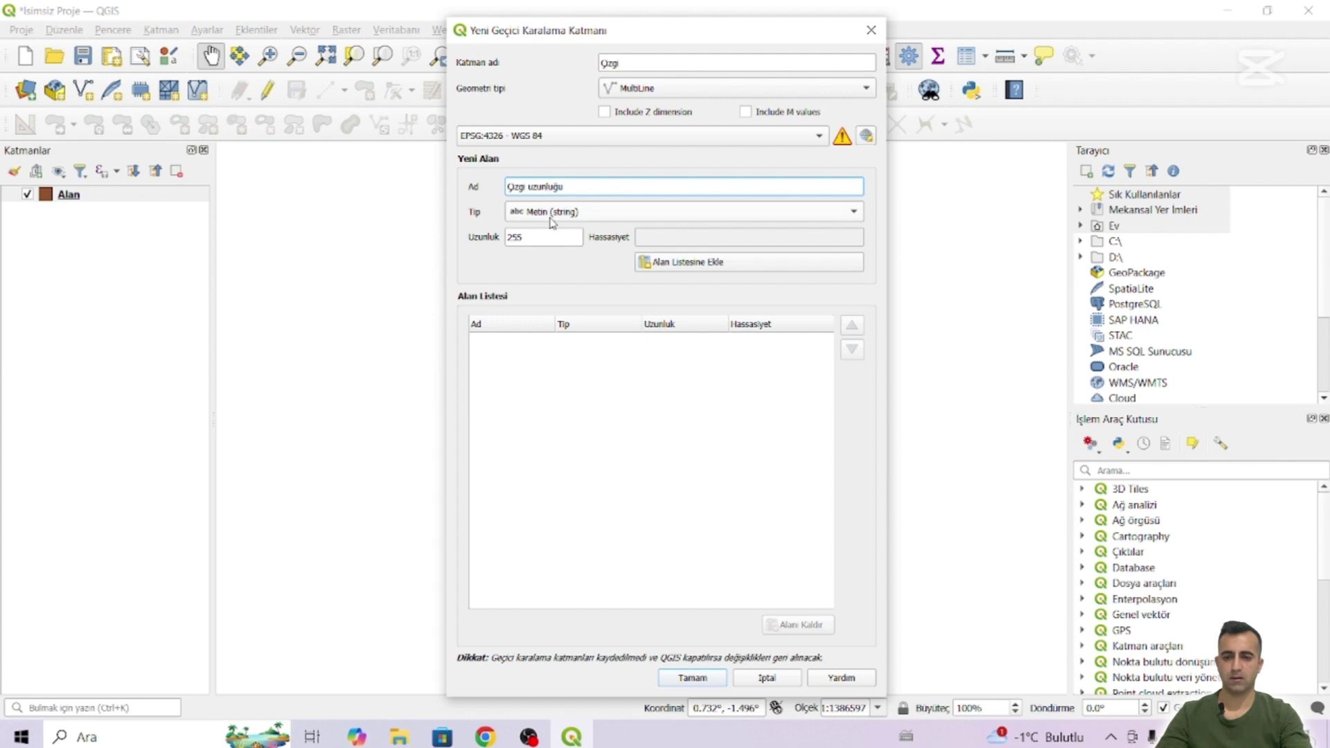
{"action": "left_click", "coordinate": [552, 220]}
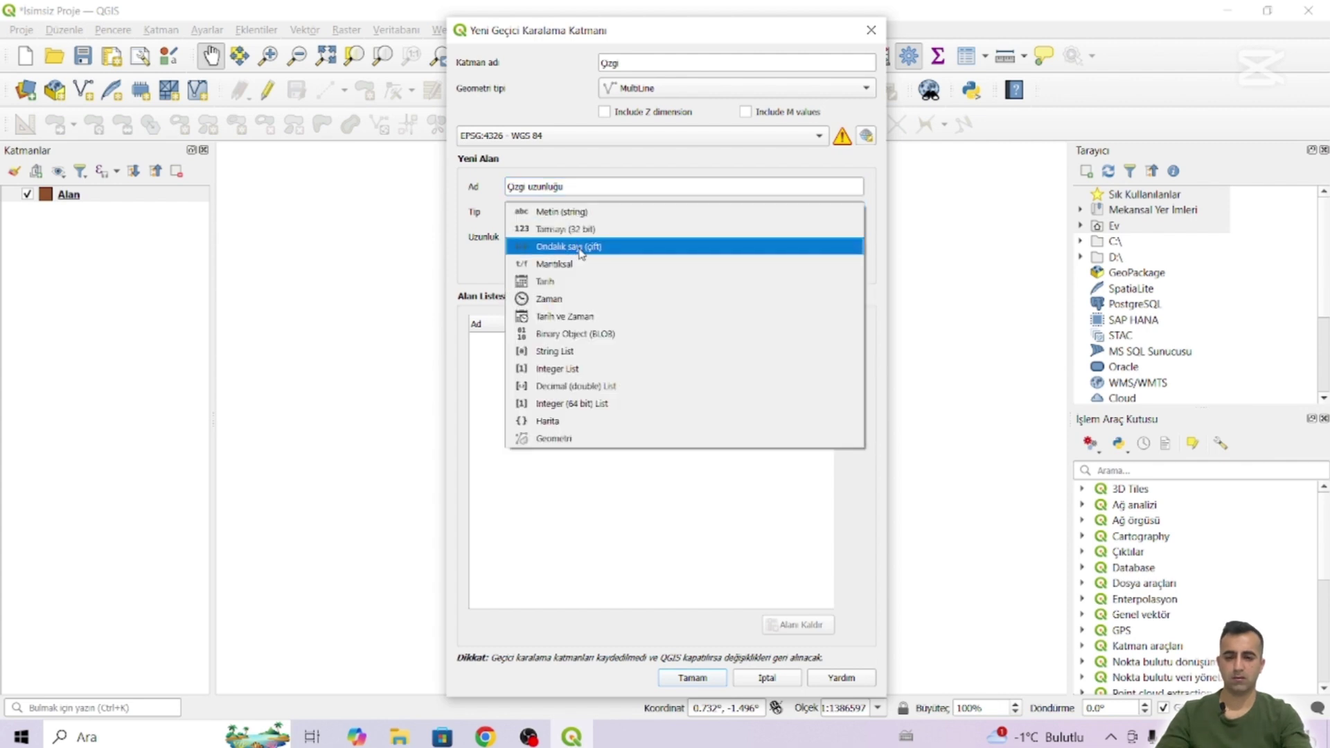
{"action": "left_click", "coordinate": [581, 248]}
Step: Set the Çizgi uzunluğu field's precision to 2 and add it to the field list
{"action": "double_click", "coordinate": [529, 234]}
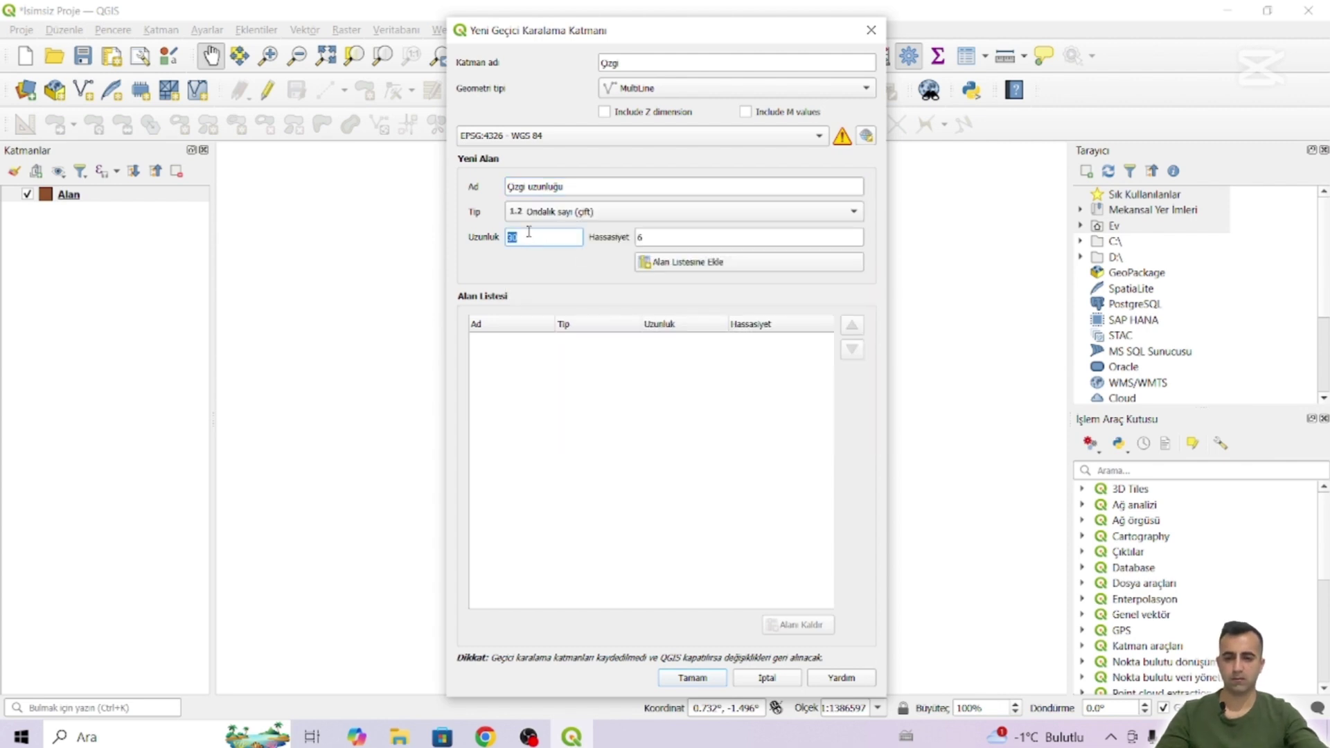
{"action": "left_click", "coordinate": [554, 213]}
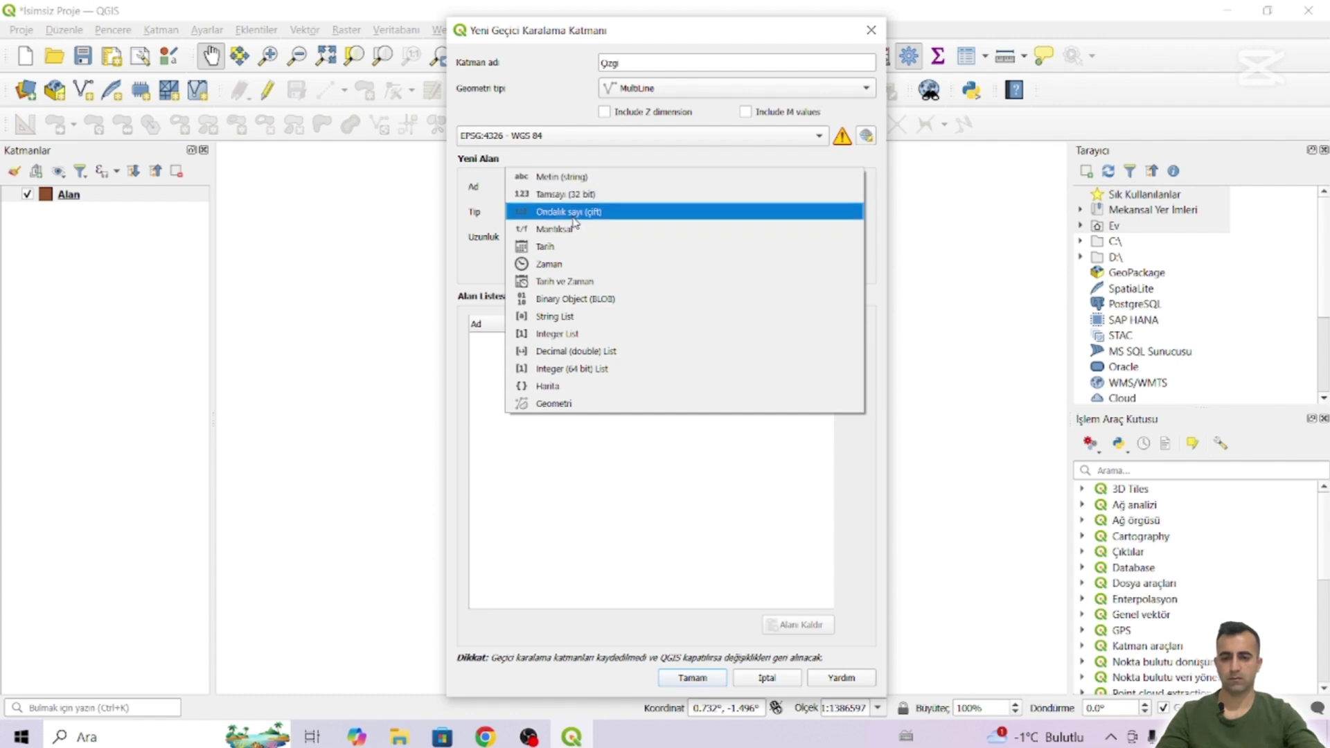
{"action": "left_click", "coordinate": [573, 218]}
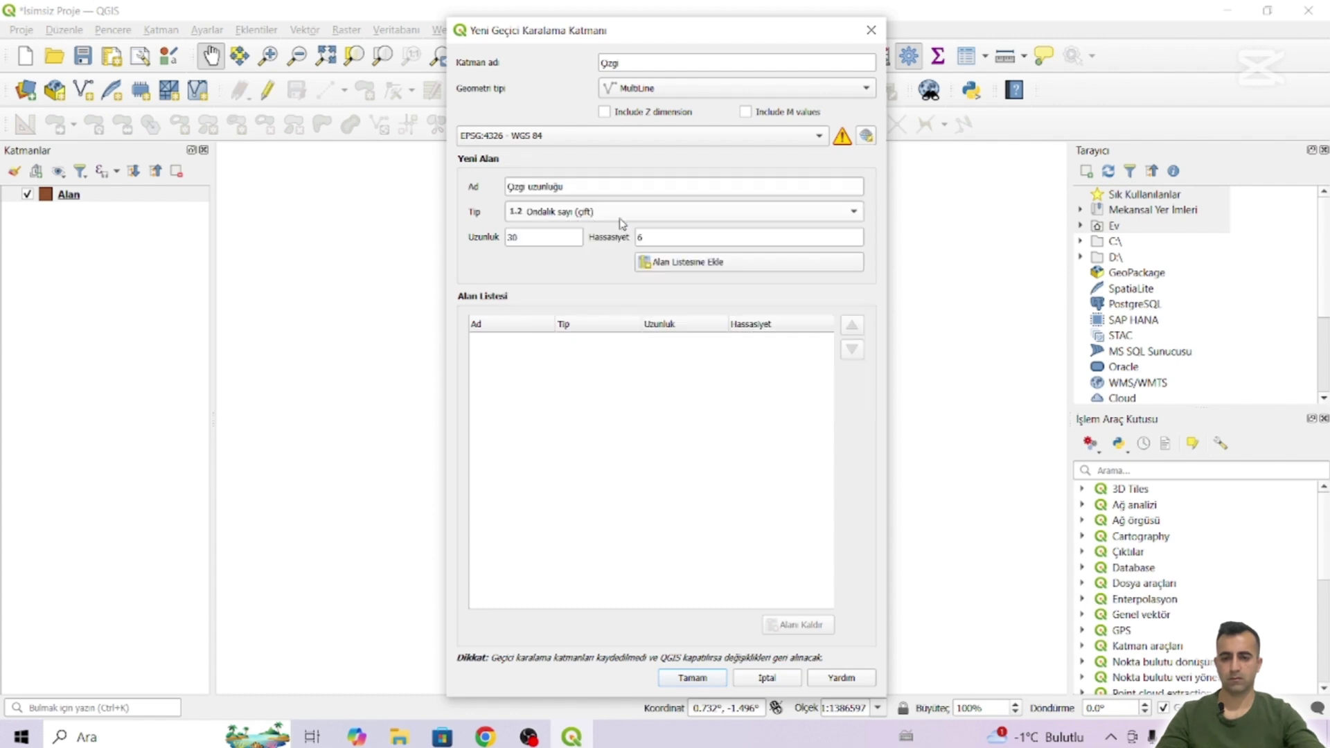
{"action": "double_click", "coordinate": [533, 240]}
{"action": "left_click", "coordinate": [667, 237]}
{"action": "left_click", "coordinate": [613, 210]}
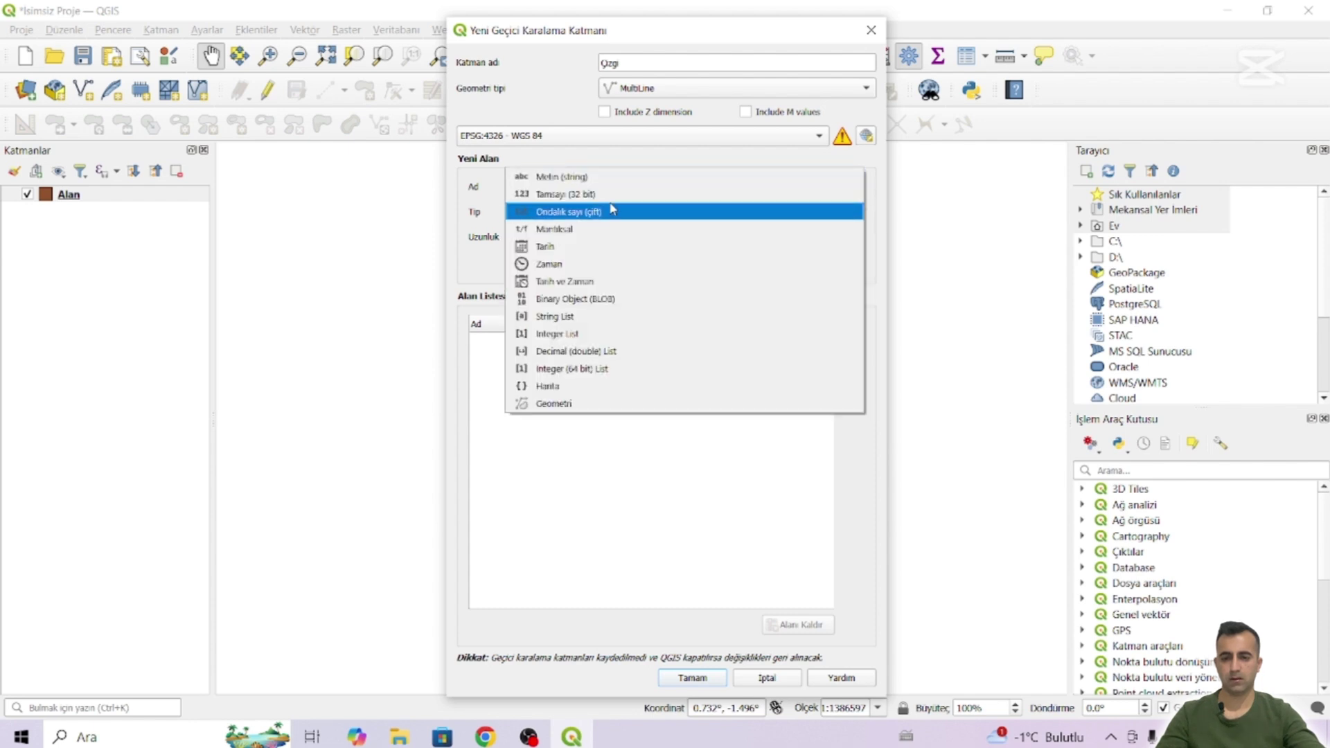
{"action": "left_click", "coordinate": [613, 210]}
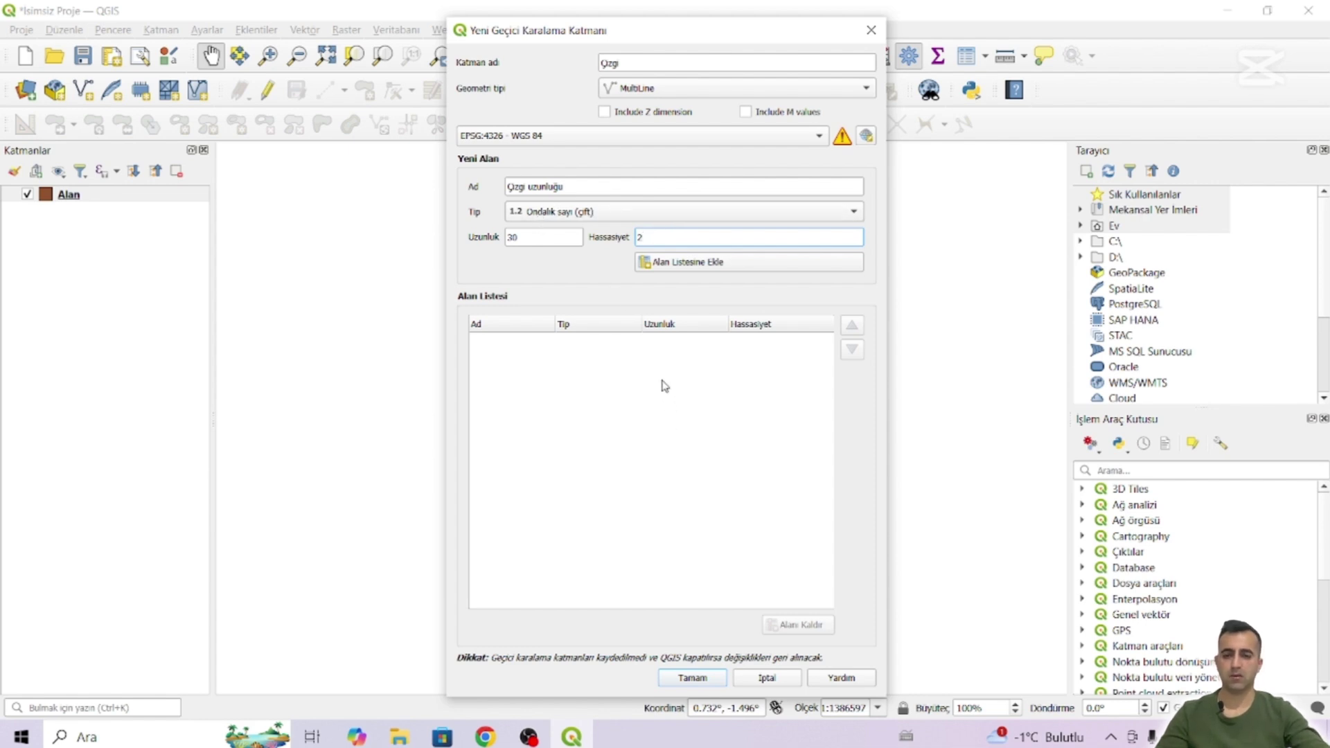
{"action": "left_click", "coordinate": [740, 265]}
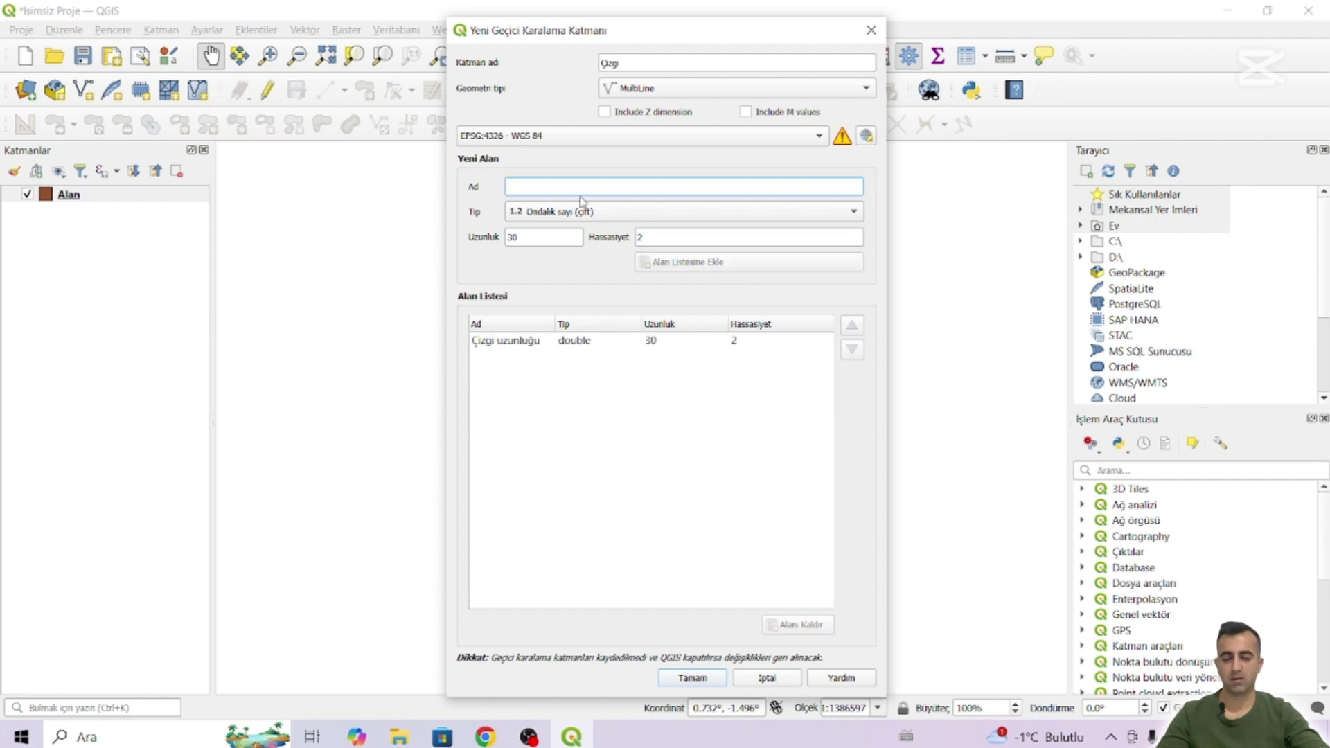
Step: Add a Metin (string) field named Çizgi Adı with length 30 and create the temporary scratch layer
{"action": "type", "text": "Çizgi Adı"}
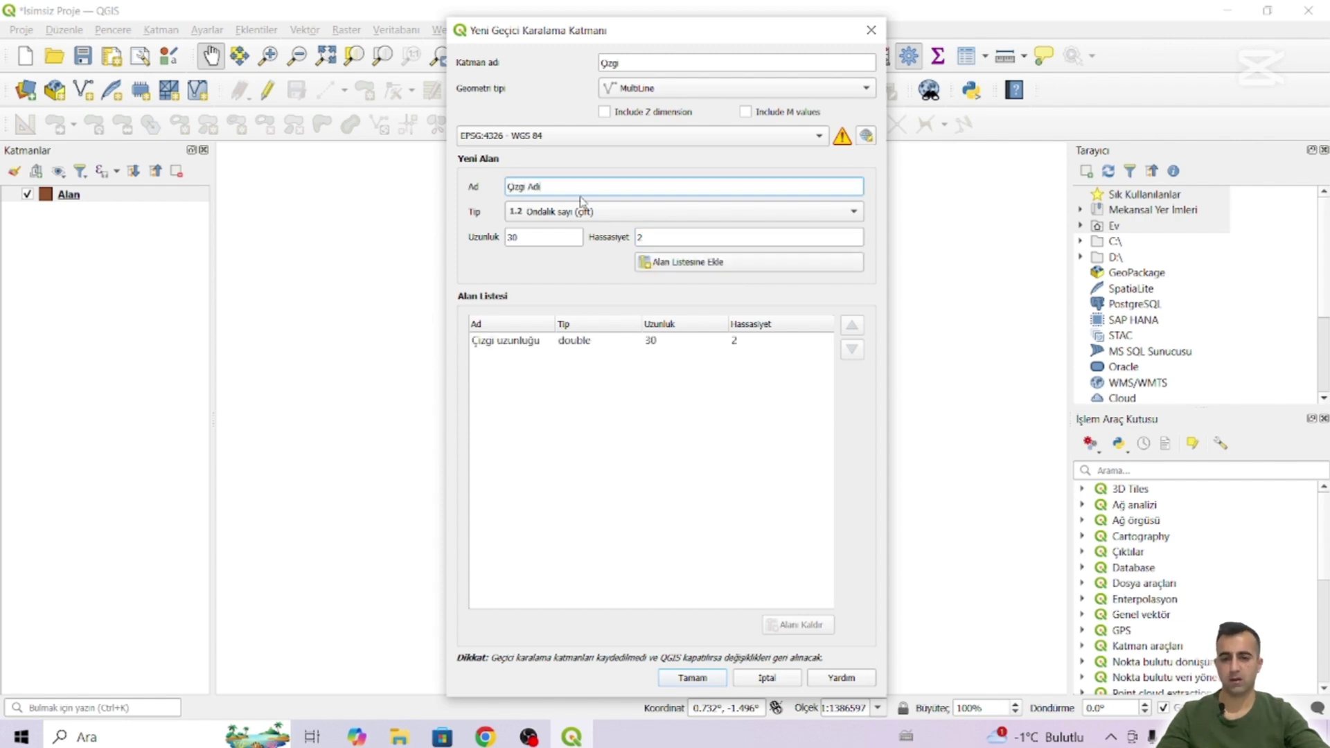
{"action": "left_click", "coordinate": [582, 210]}
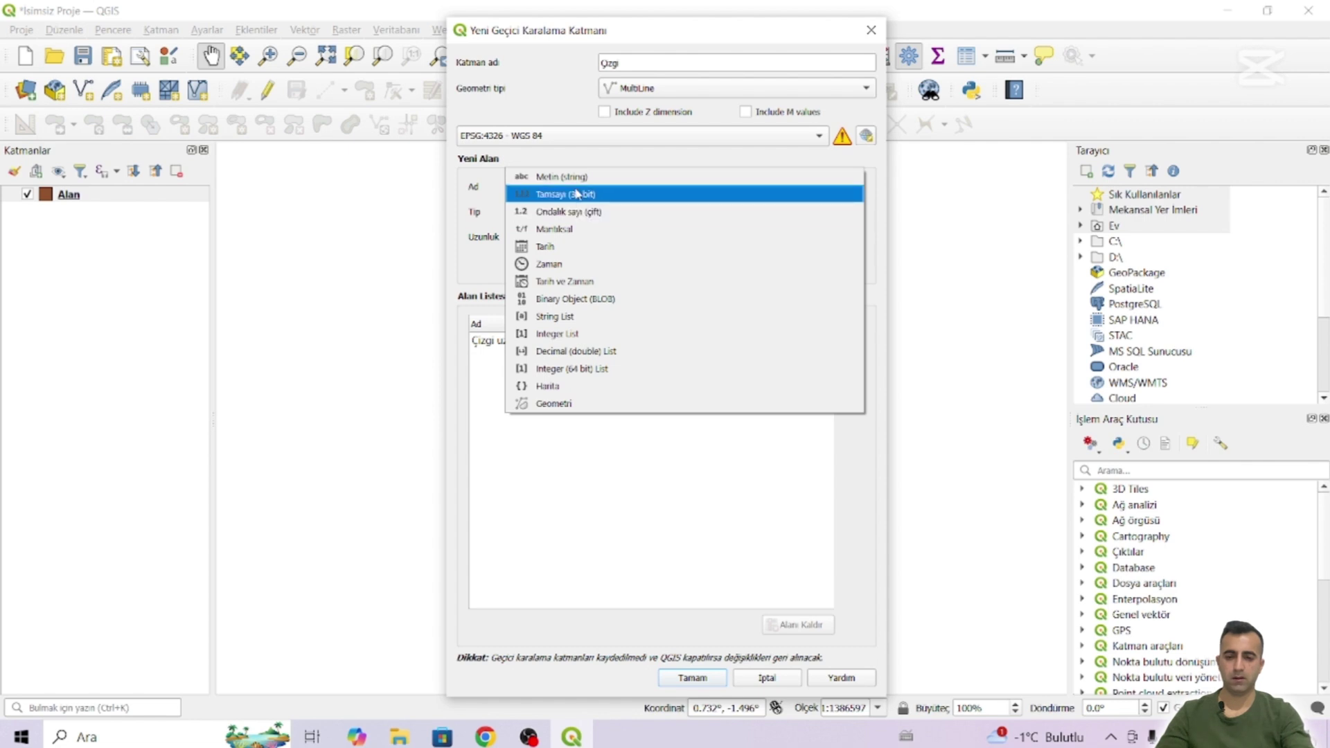
{"action": "left_click", "coordinate": [547, 173]}
{"action": "left_click", "coordinate": [693, 267]}
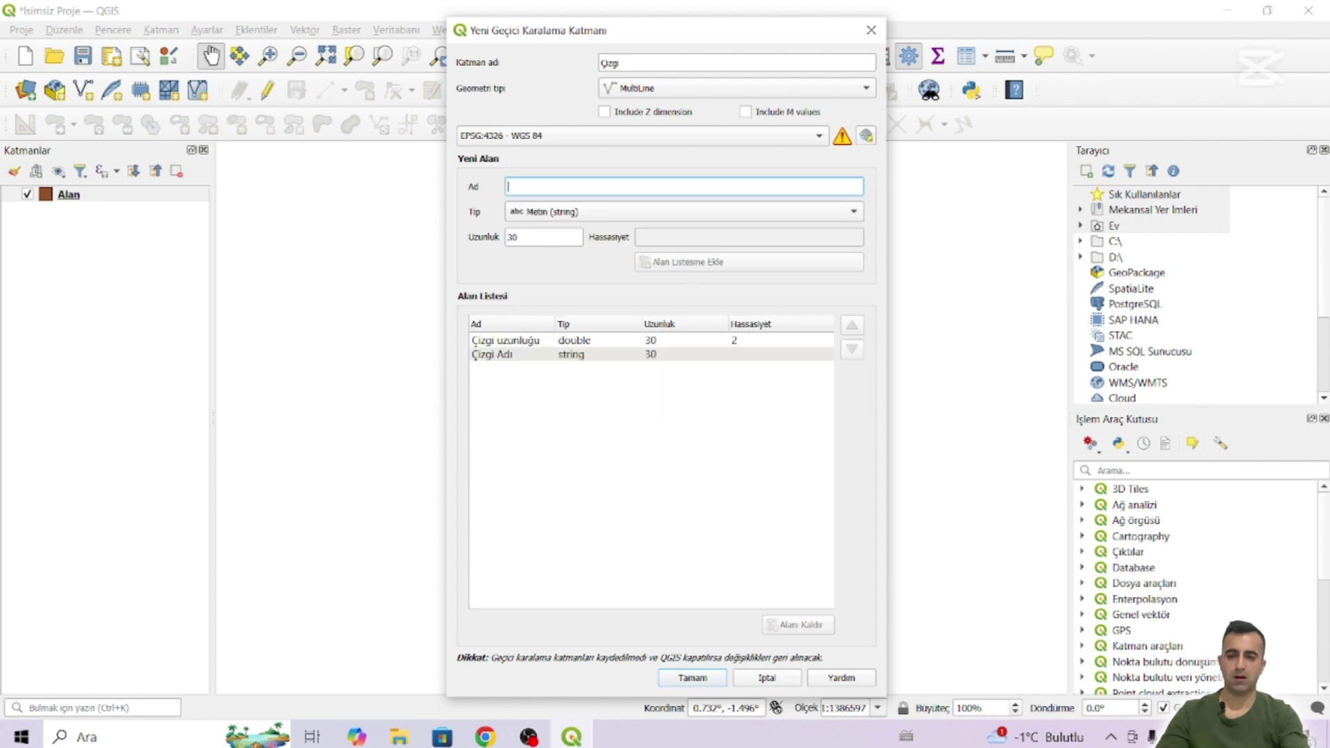
{"action": "left_click", "coordinate": [710, 686]}
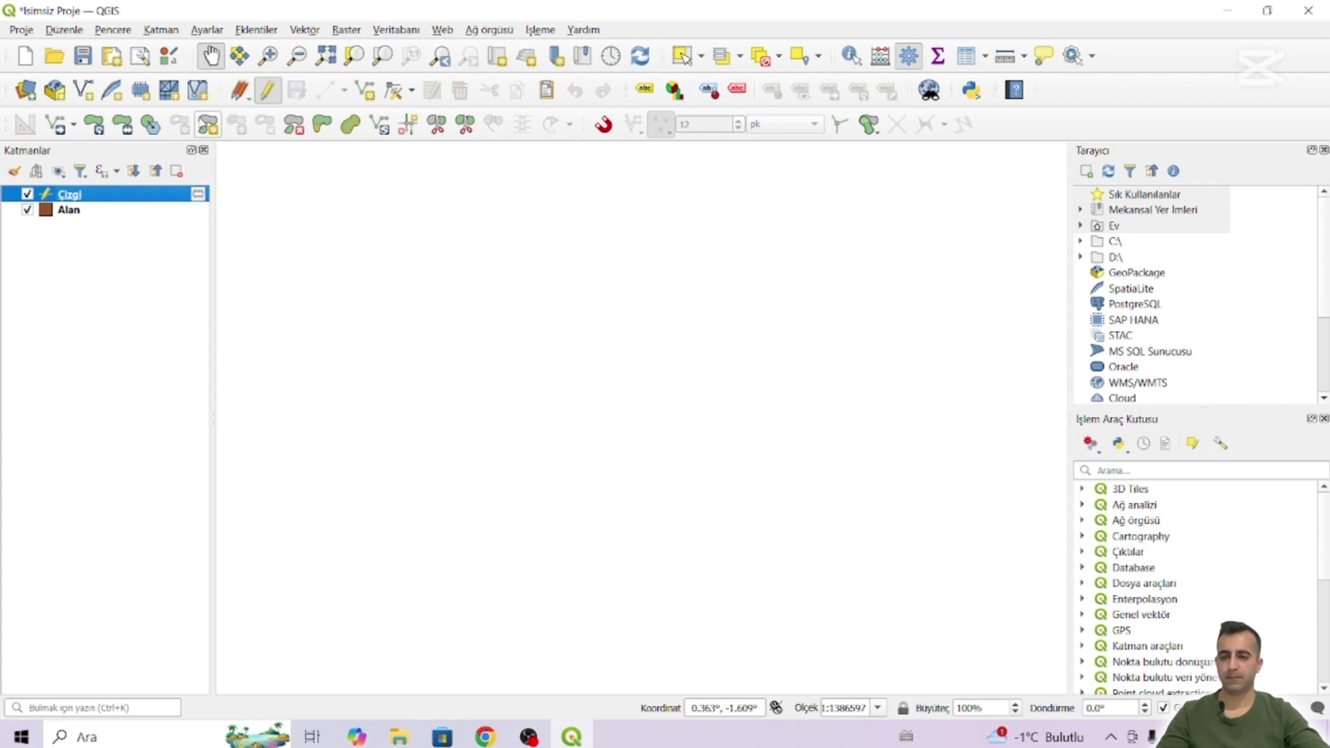
Step: Open the Çizgi layer's attribute table to check its fields, and close it again
{"action": "right_click", "coordinate": [133, 199]}
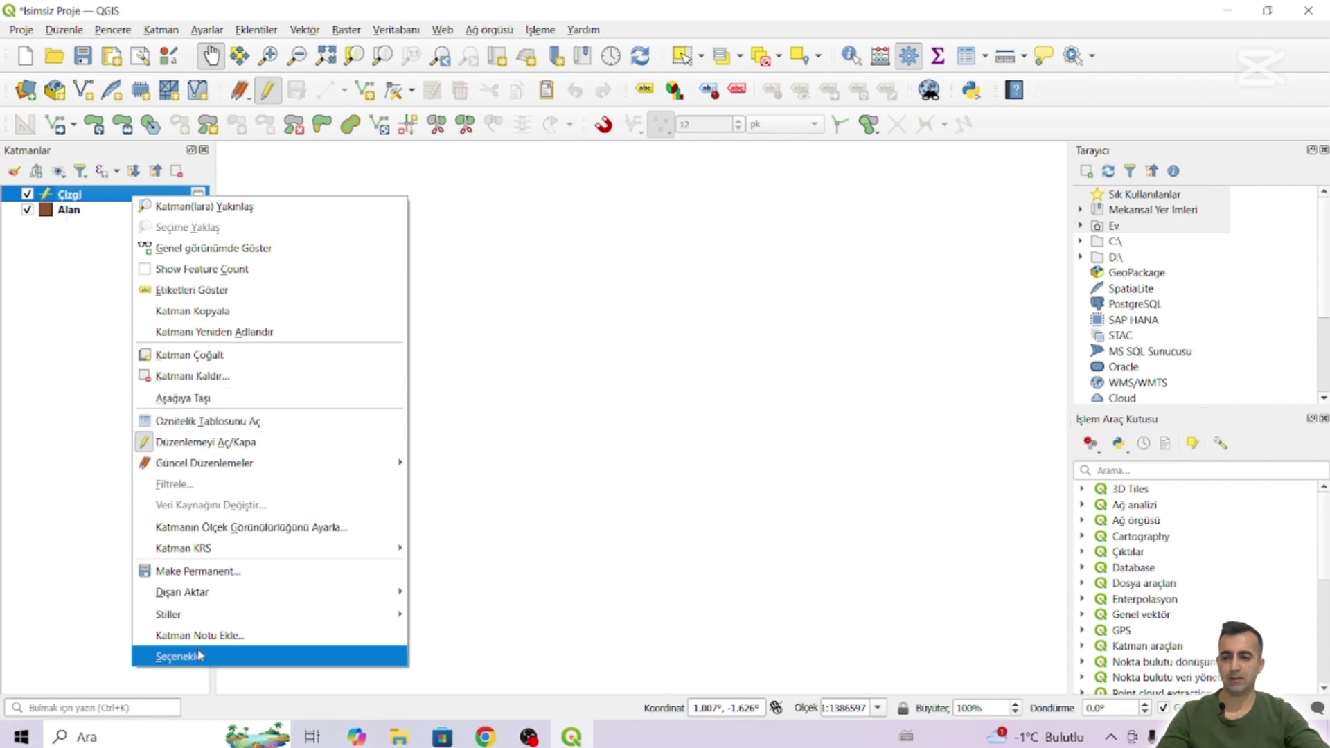
{"action": "left_click", "coordinate": [200, 421]}
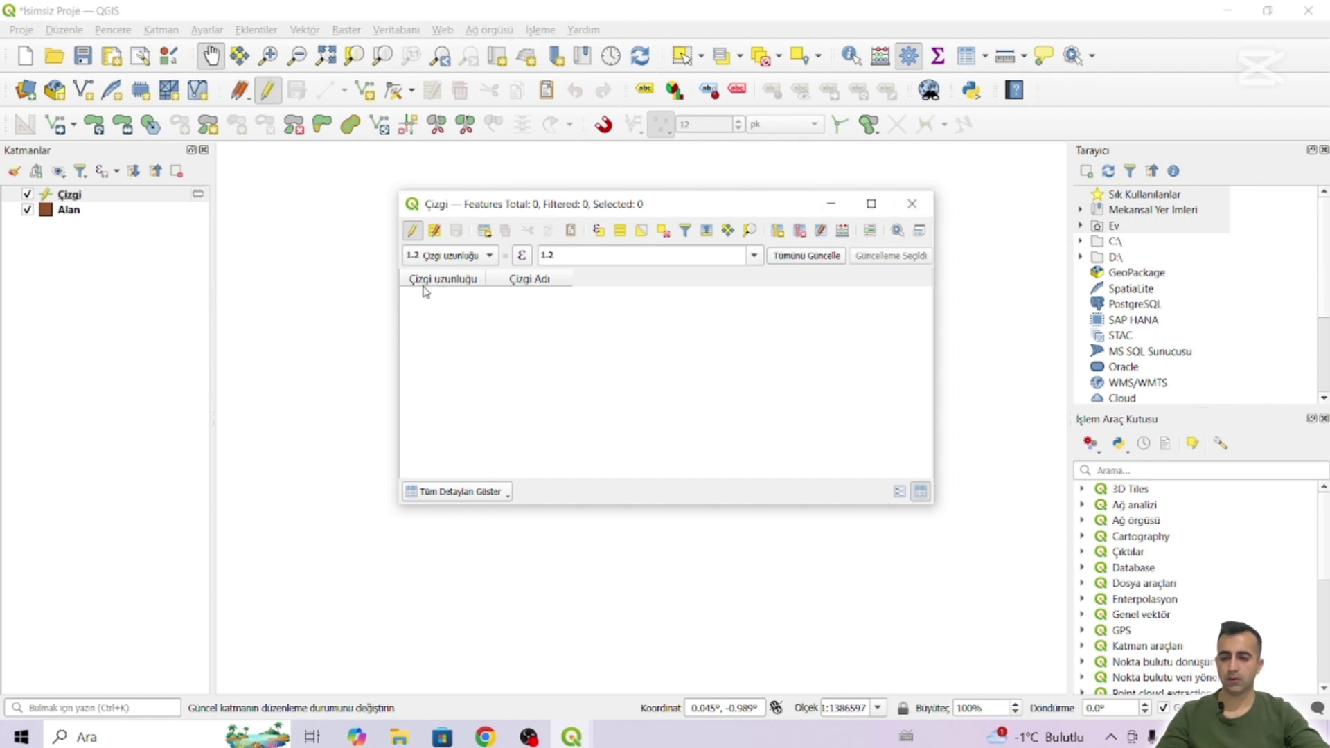
{"action": "left_click", "coordinate": [912, 204]}
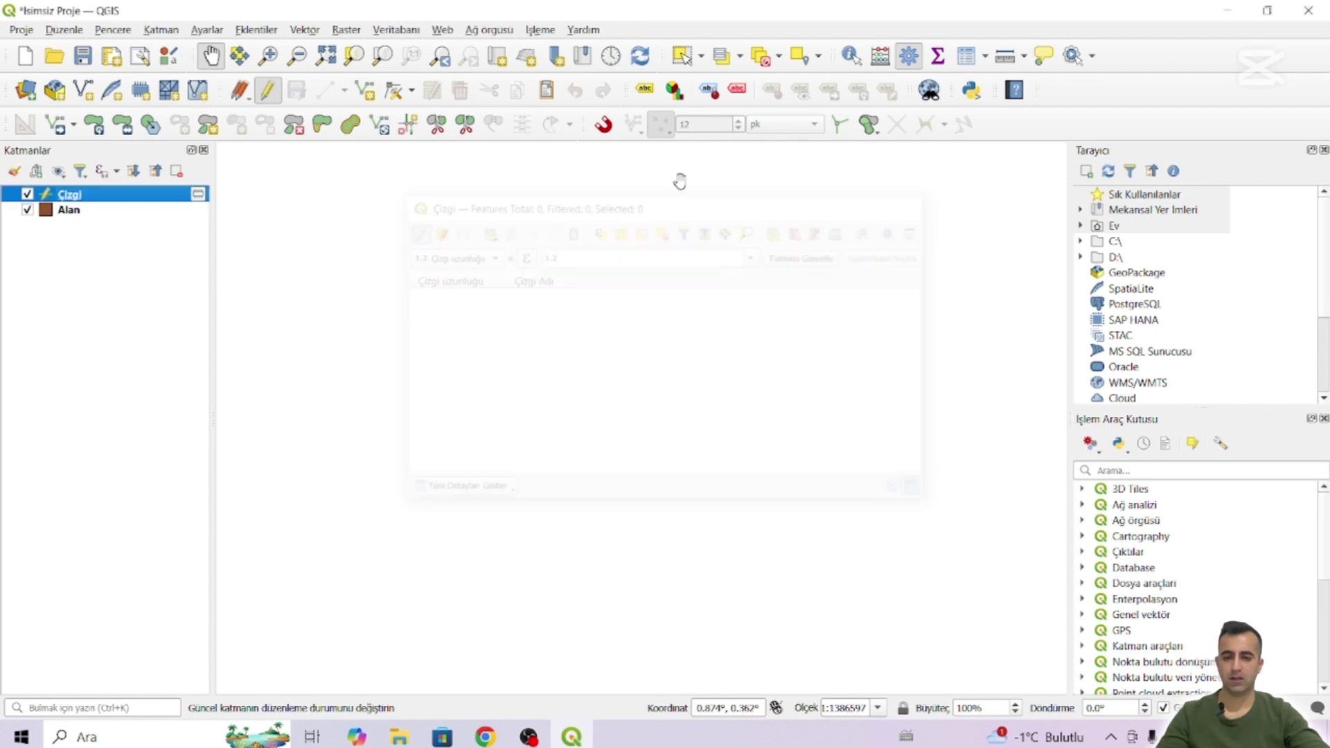
Step: Start a new shapefile layer with the file name Nokta and Nokta (point) geometry
{"action": "left_click", "coordinate": [167, 30]}
{"action": "mouse_move", "coordinate": [383, 70]}
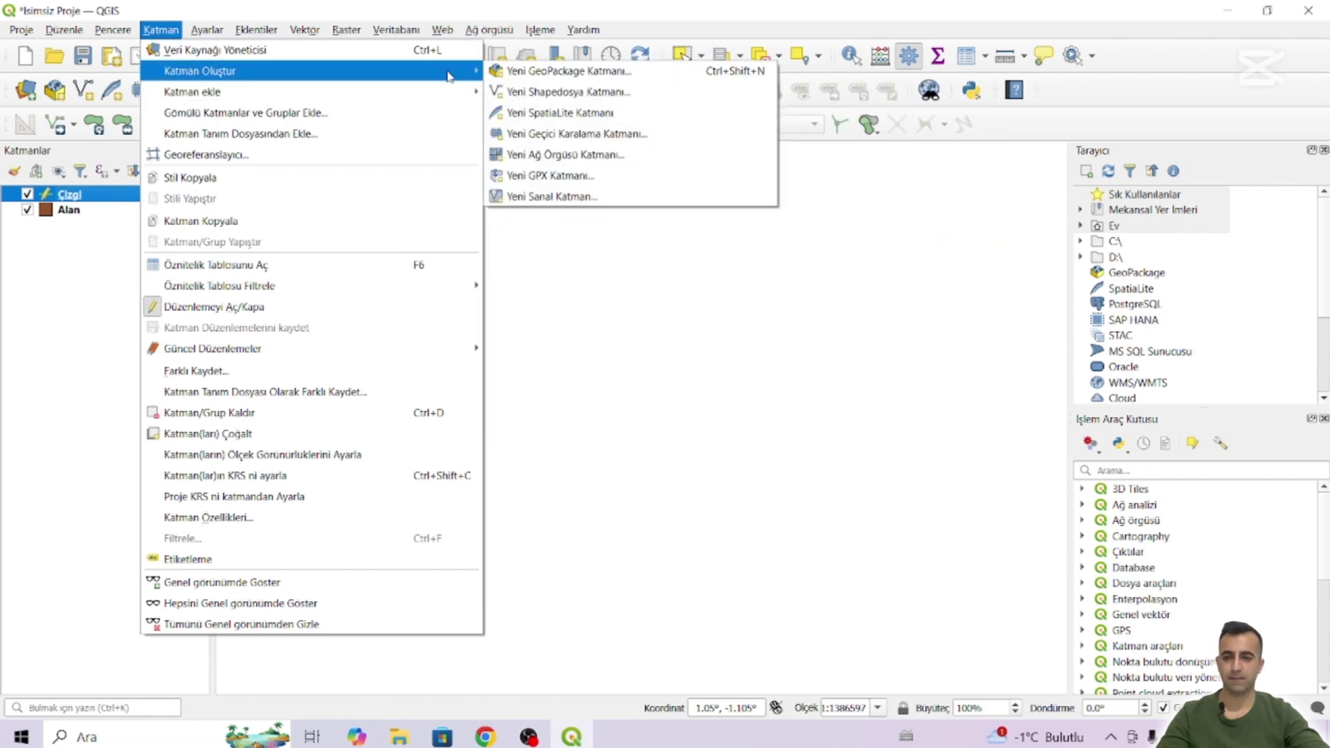
{"action": "left_click", "coordinate": [588, 93]}
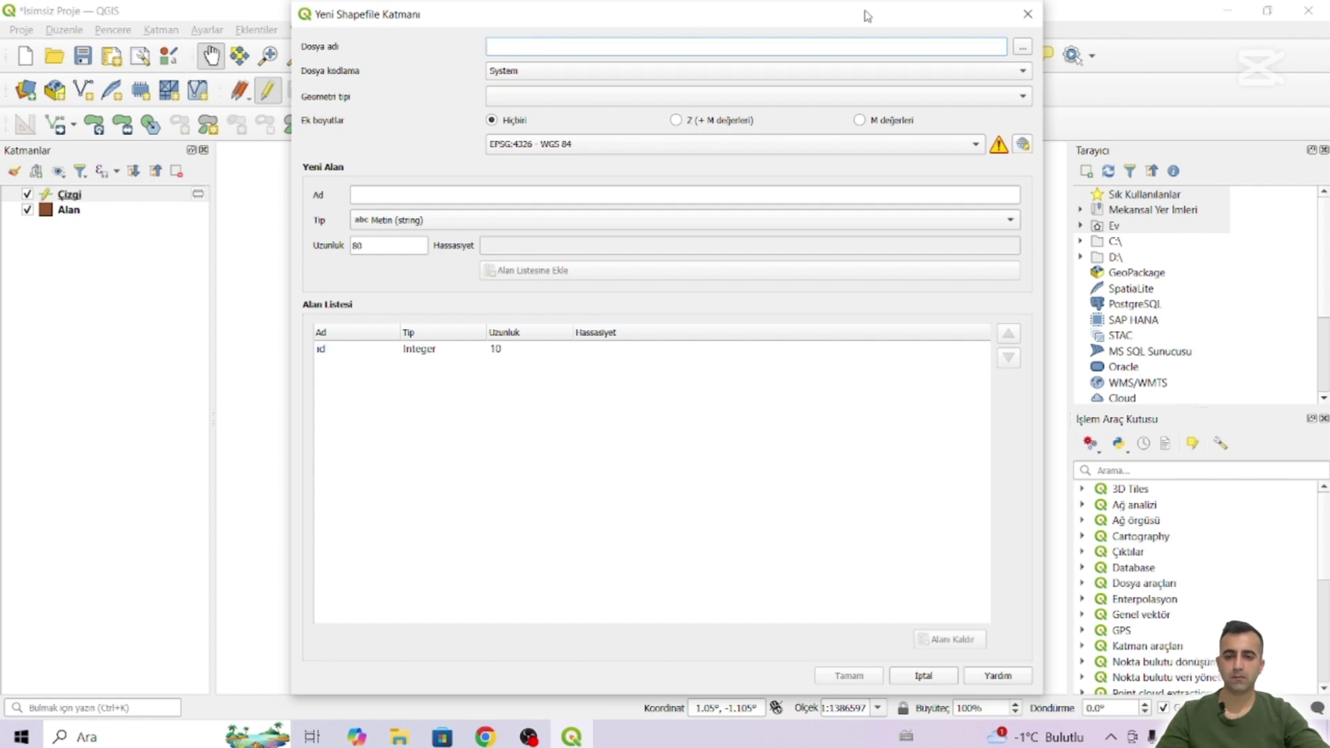
{"action": "type", "text": "Nokta"}
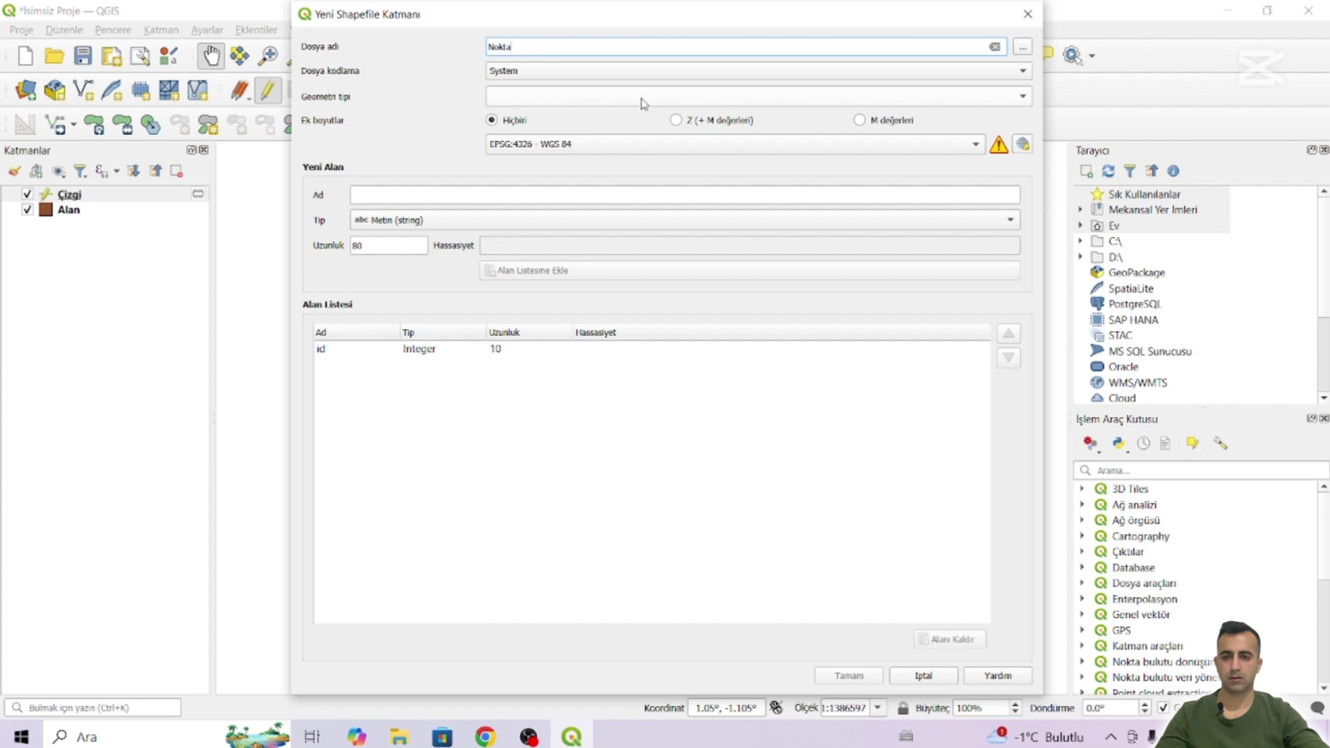
{"action": "left_click", "coordinate": [599, 72]}
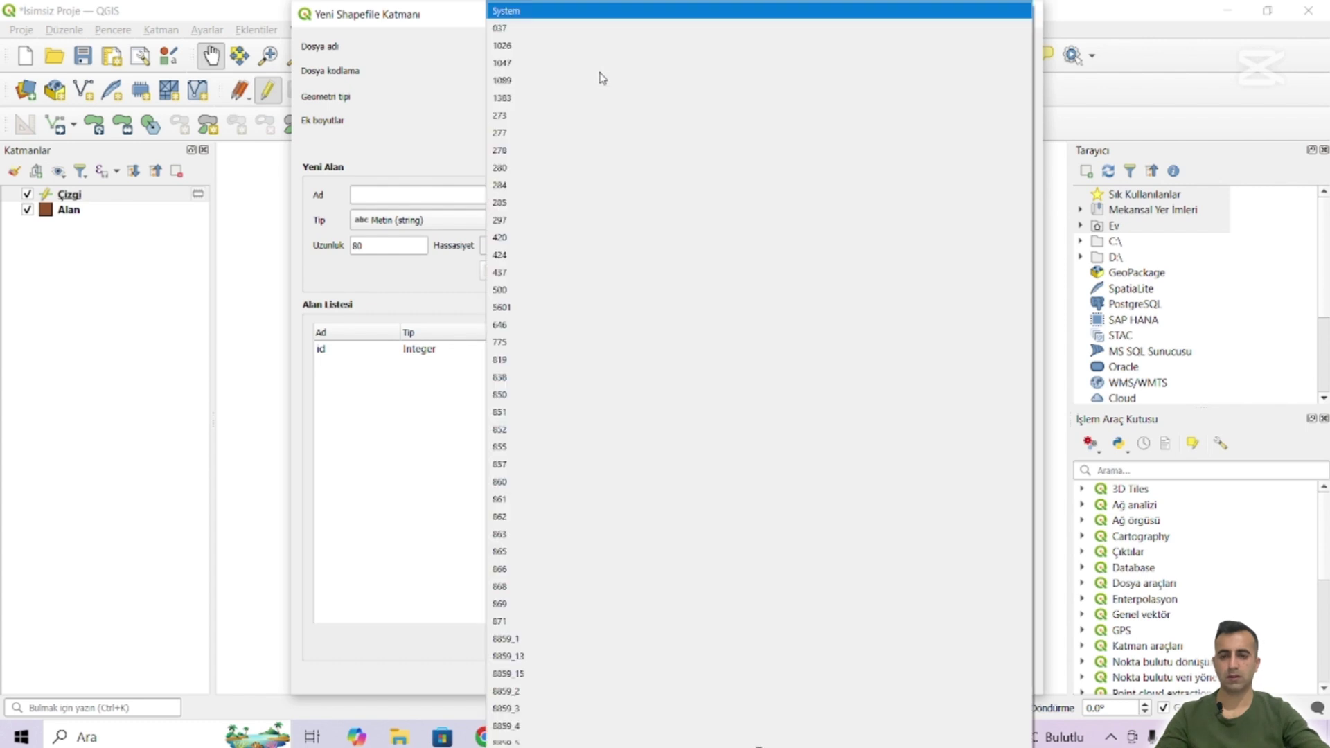
{"action": "left_click", "coordinate": [415, 99]}
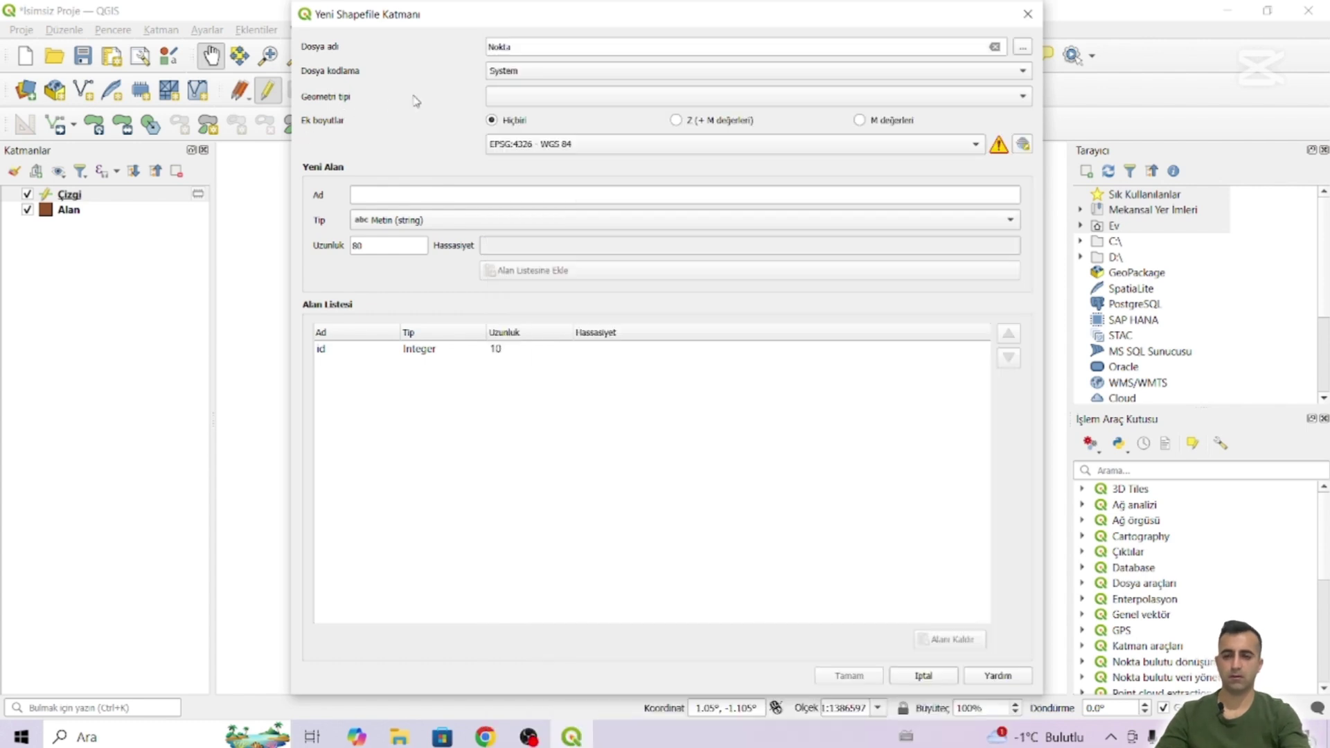
{"action": "left_click", "coordinate": [547, 97]}
{"action": "left_click", "coordinate": [539, 112]}
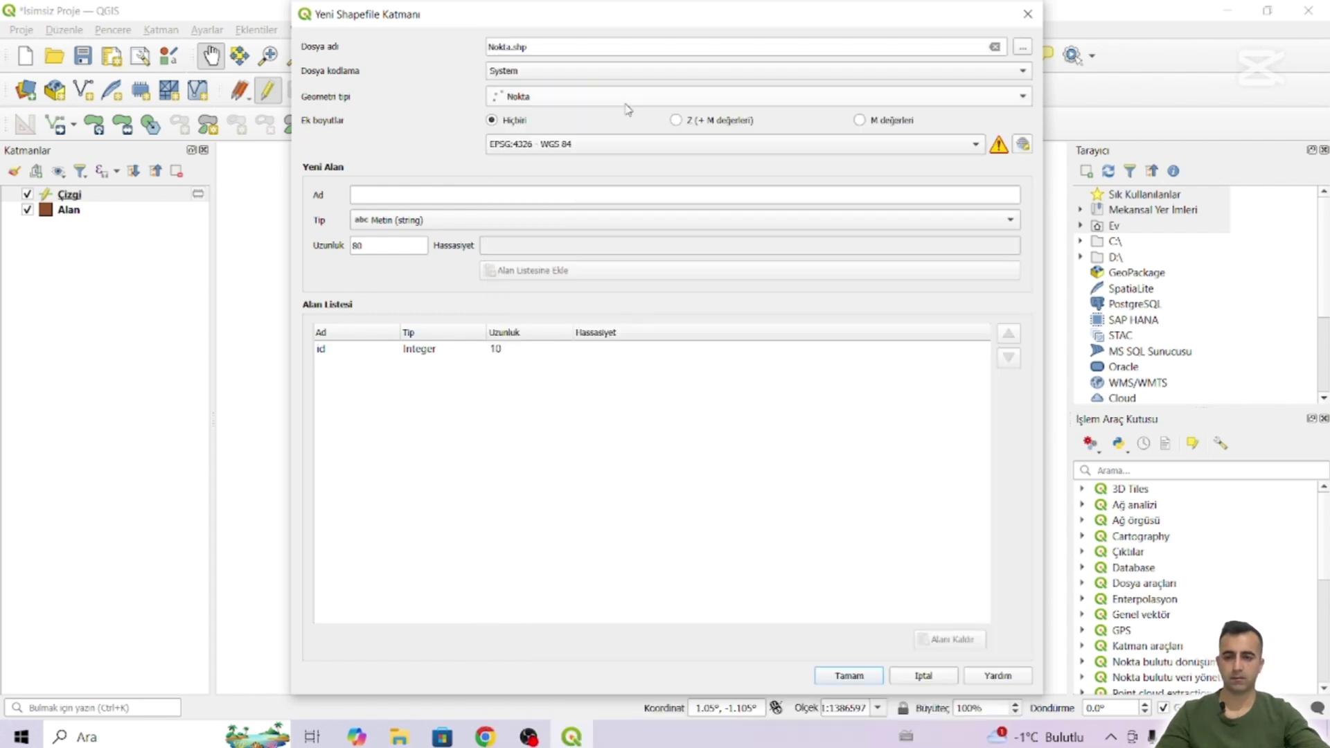
Step: Add a Metin (string) field named Adı with length 80 to the point layer's field list
{"action": "left_click", "coordinate": [386, 195]}
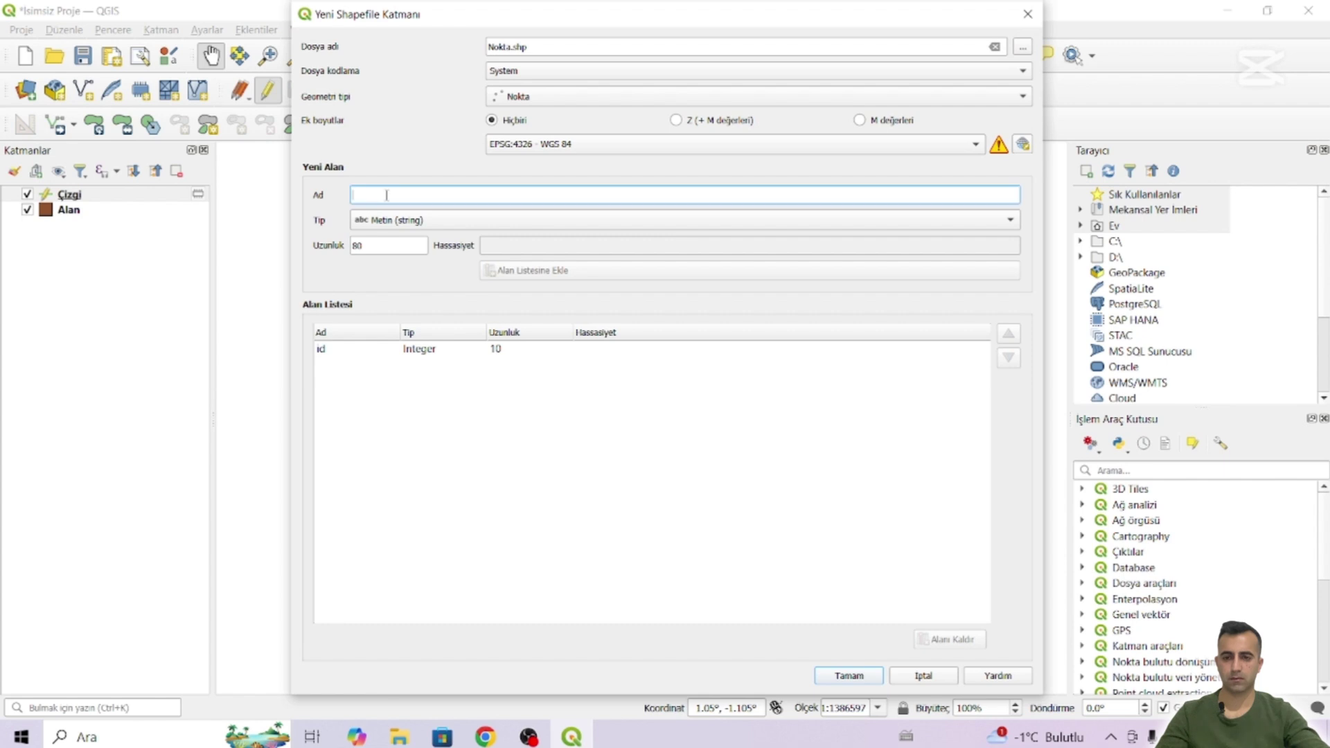
{"action": "type", "text": "Ad"}
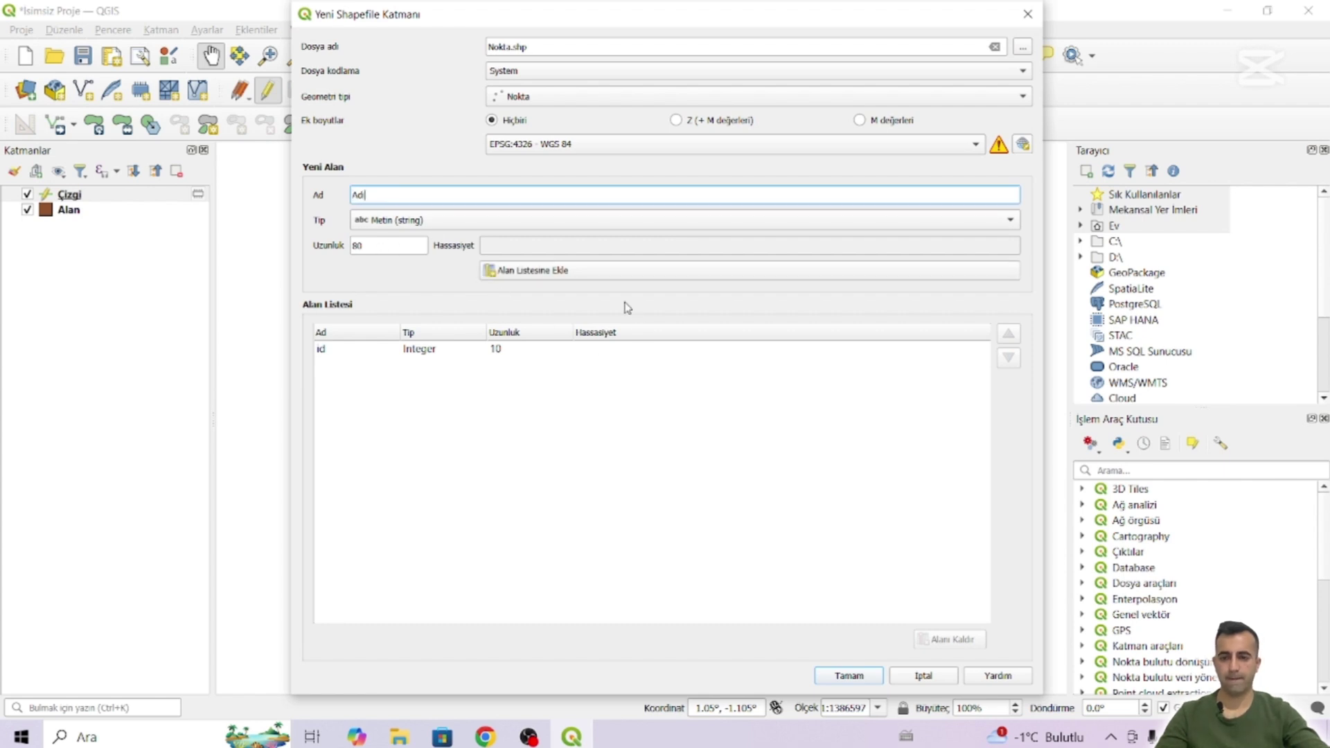
{"action": "left_click", "coordinate": [564, 270]}
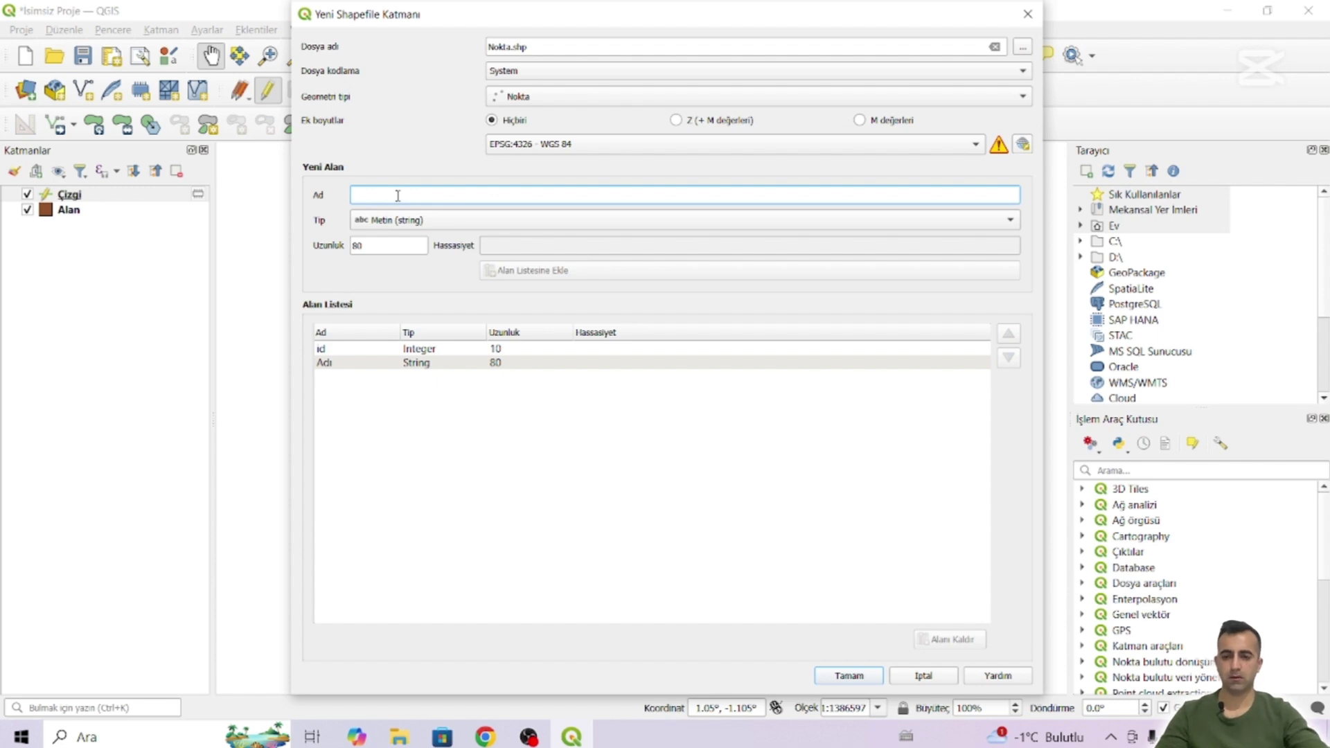
Step: Define a new Ondalık sayı (çift) field named Yüksekliği with length 10 and precision 2
{"action": "type", "text": "Ko"}
{"action": "key", "text": "BackSpace"}
{"action": "key", "text": "BackSpace"}
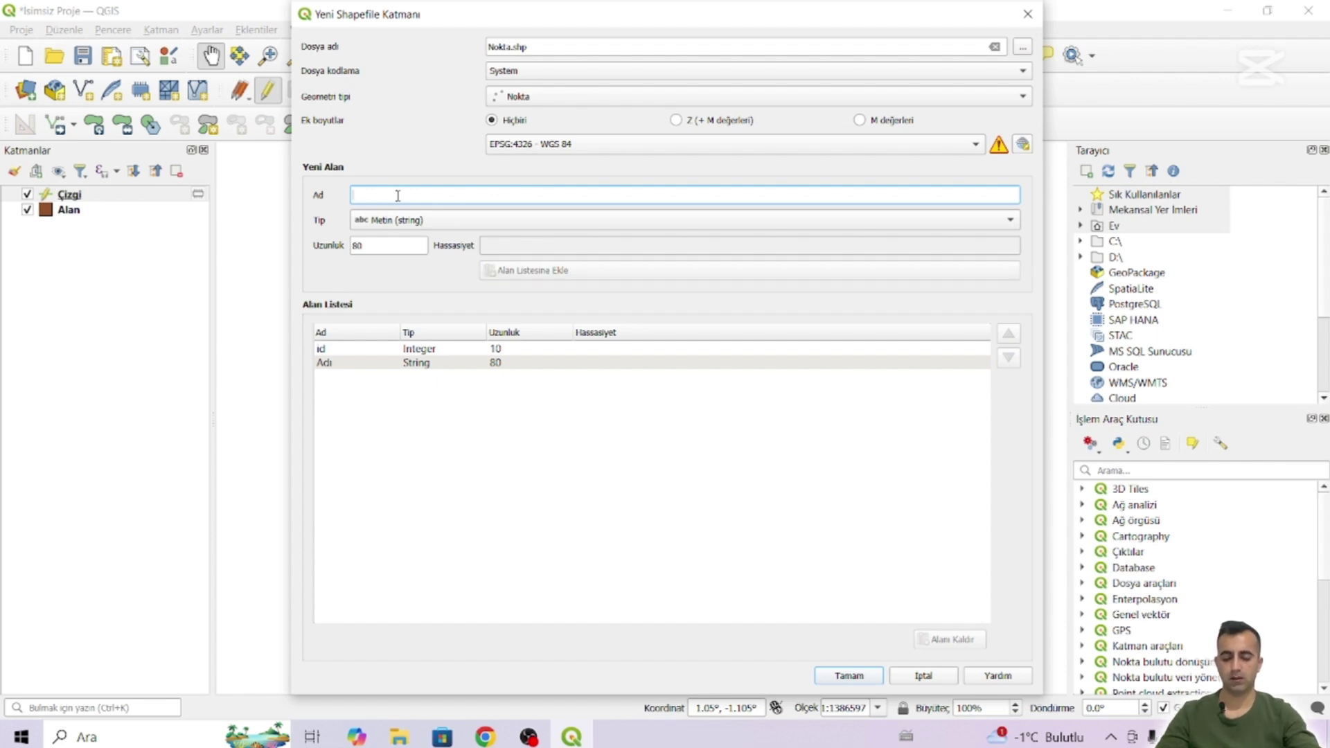
{"action": "type", "text": "y"}
{"action": "key", "text": "BackSpace"}
{"action": "type", "text": "Yukseklıği"}
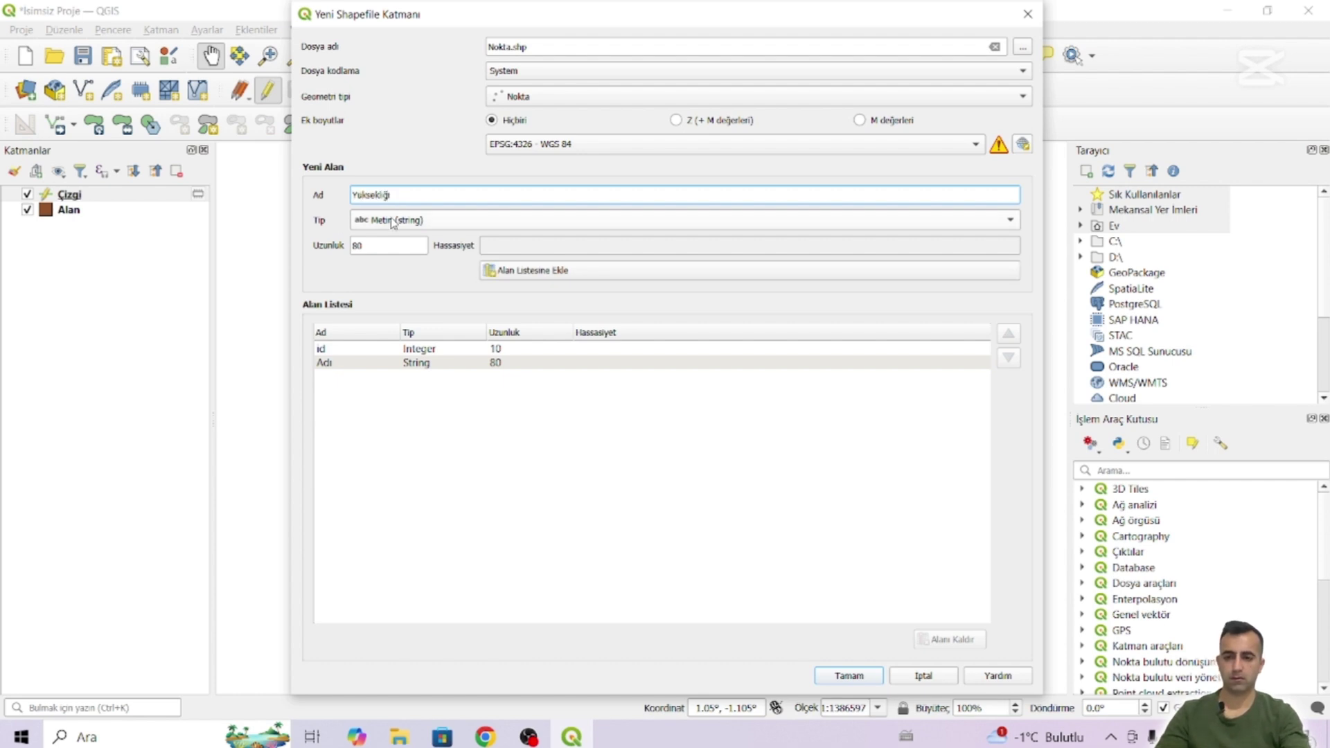
{"action": "left_click", "coordinate": [394, 221]}
{"action": "left_click", "coordinate": [514, 236]}
{"action": "left_click", "coordinate": [513, 222]}
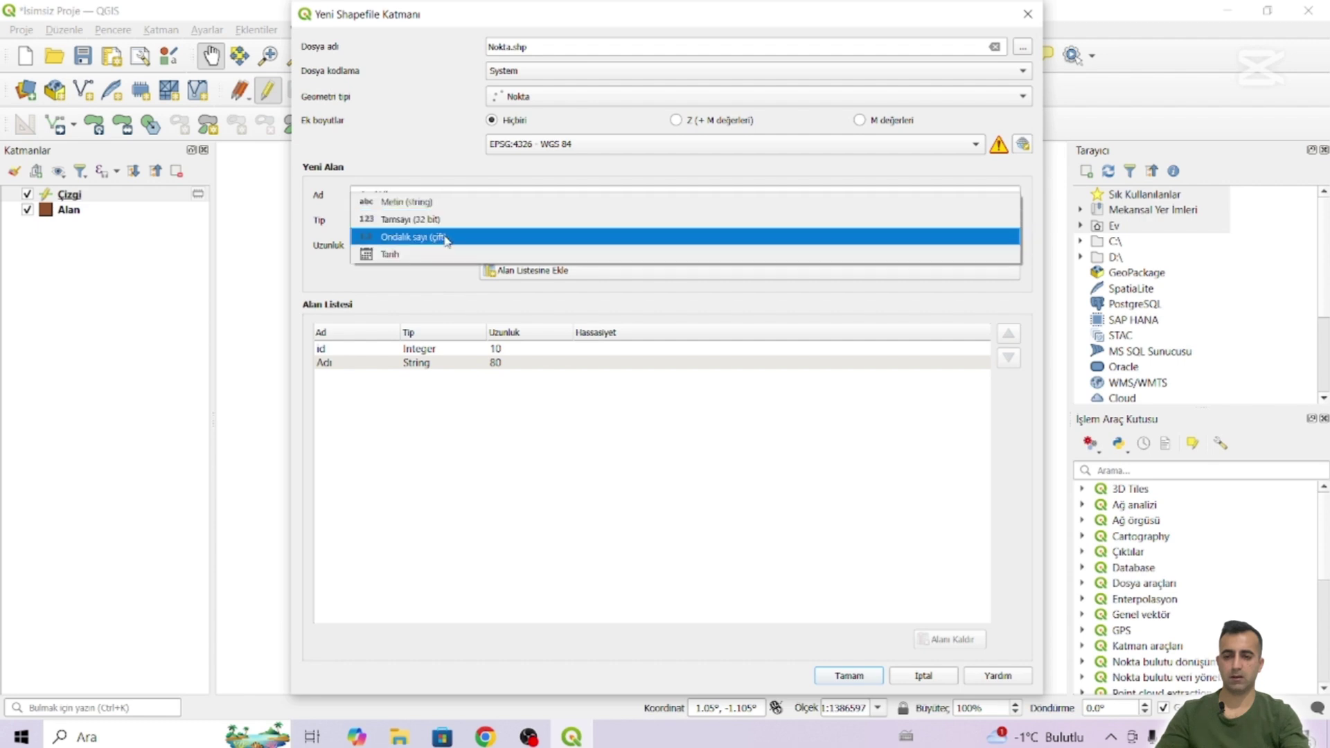
{"action": "left_click", "coordinate": [441, 236]}
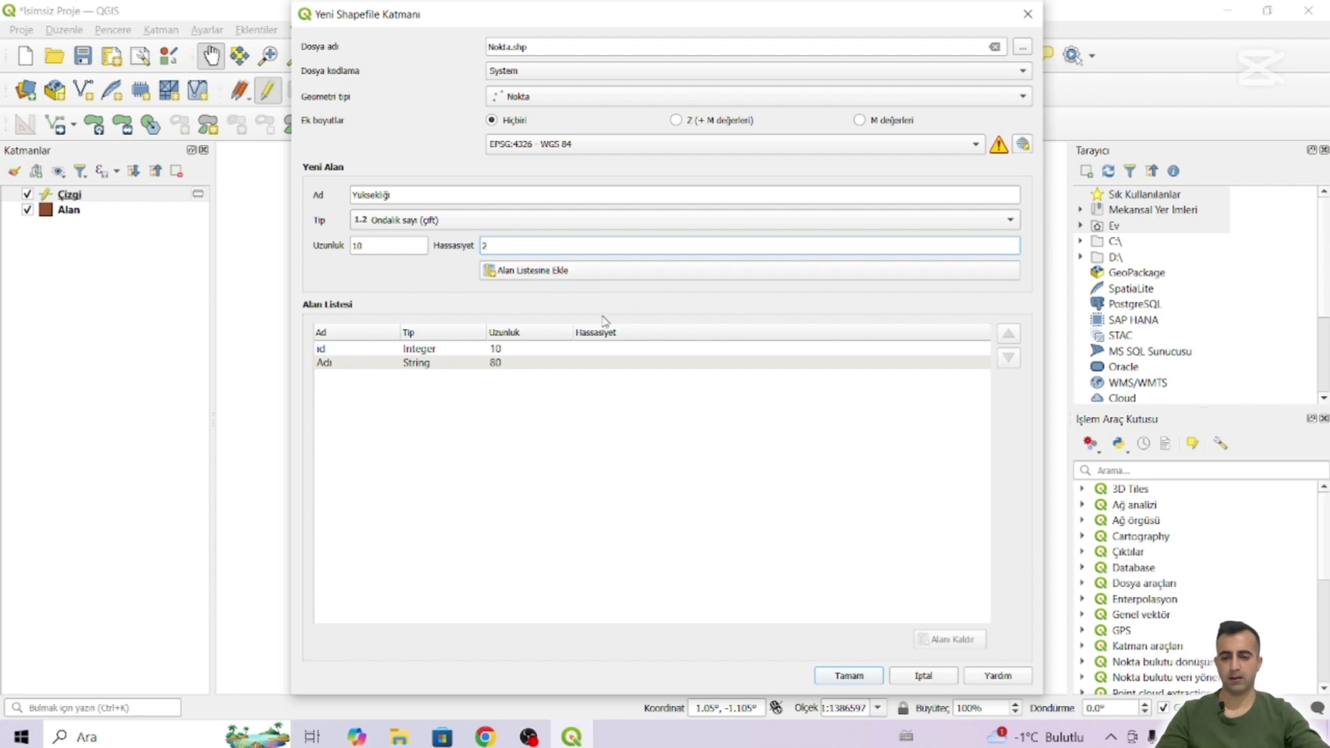
Step: Add the Yüksekliği field to the field list and create the Nokta shapefile layer
{"action": "left_click", "coordinate": [864, 683]}
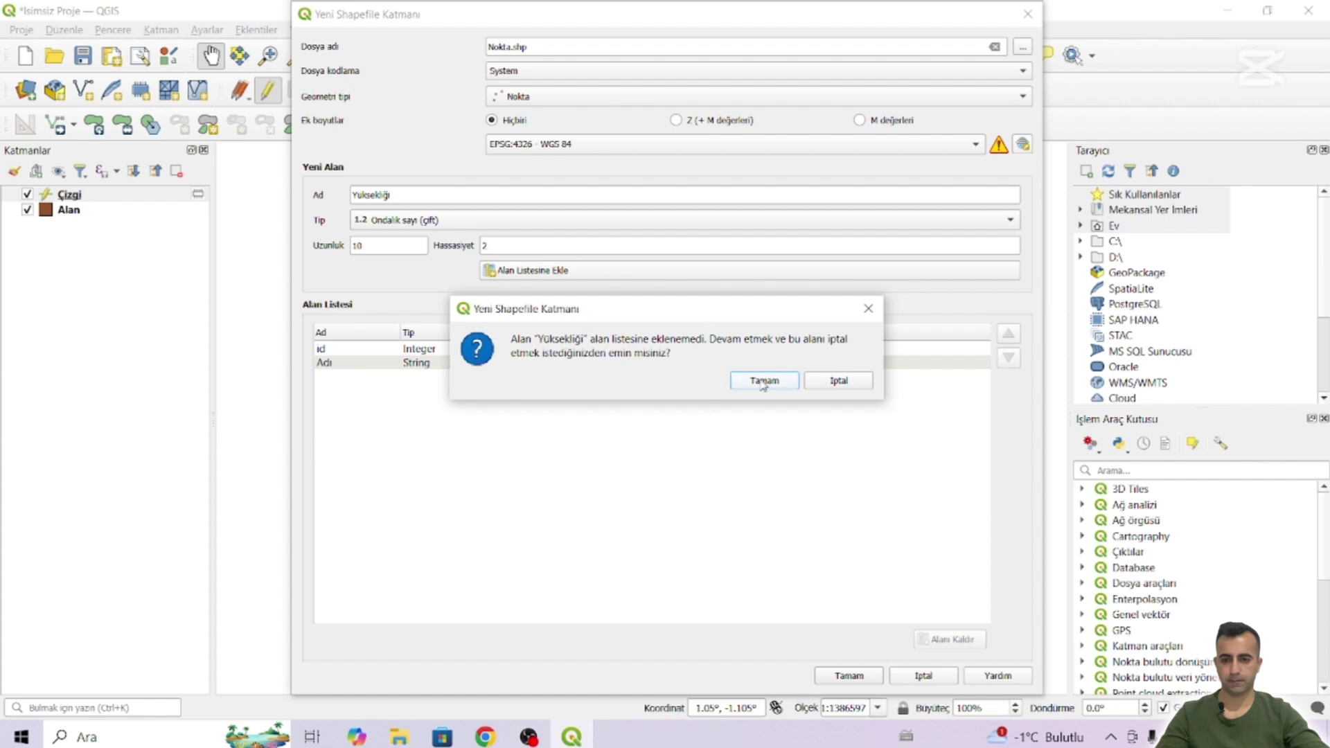
{"action": "left_click", "coordinate": [870, 311]}
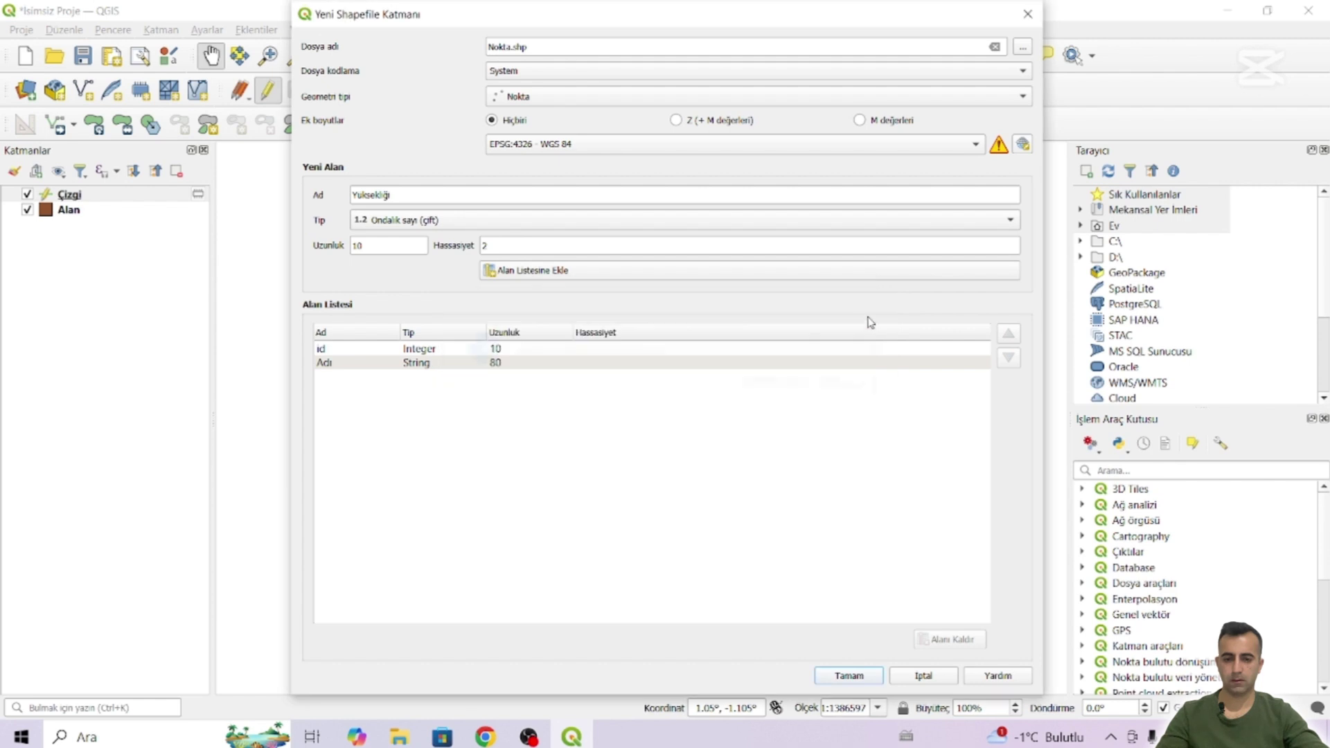
{"action": "left_click", "coordinate": [515, 271]}
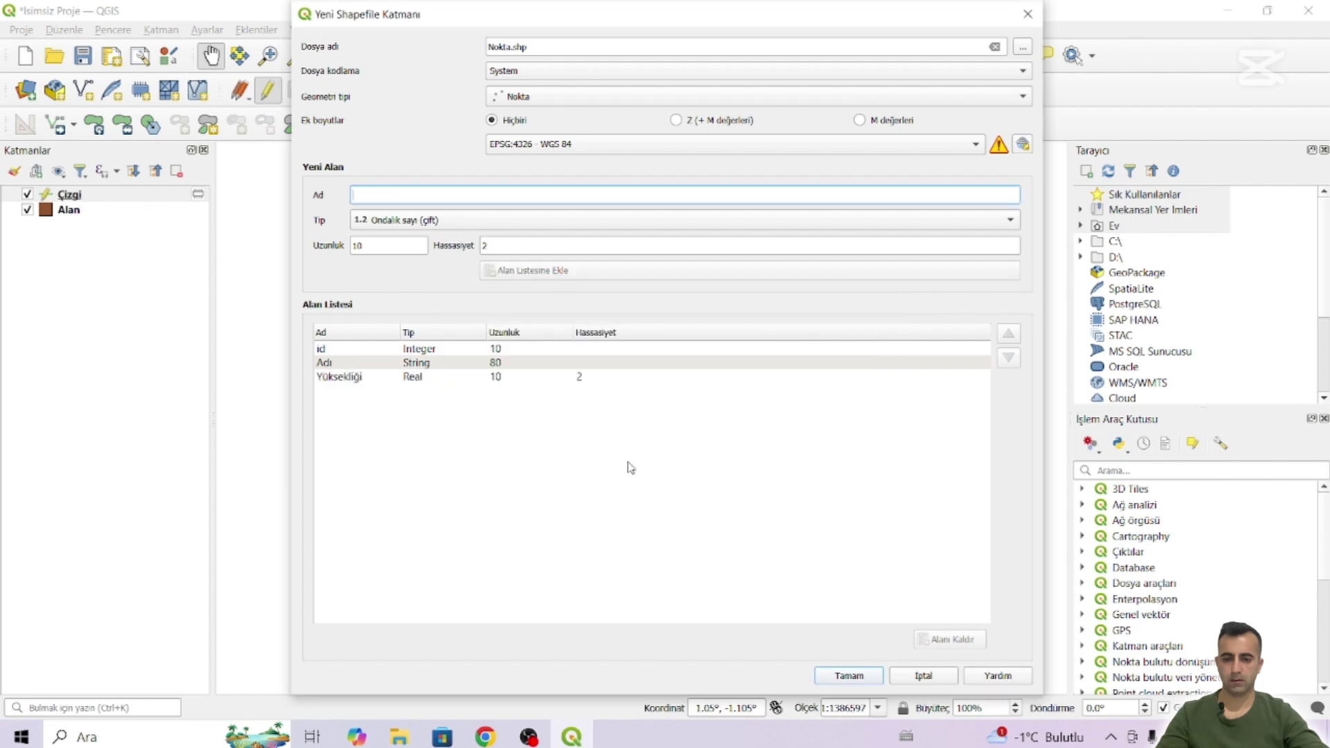
{"action": "left_click", "coordinate": [849, 676]}
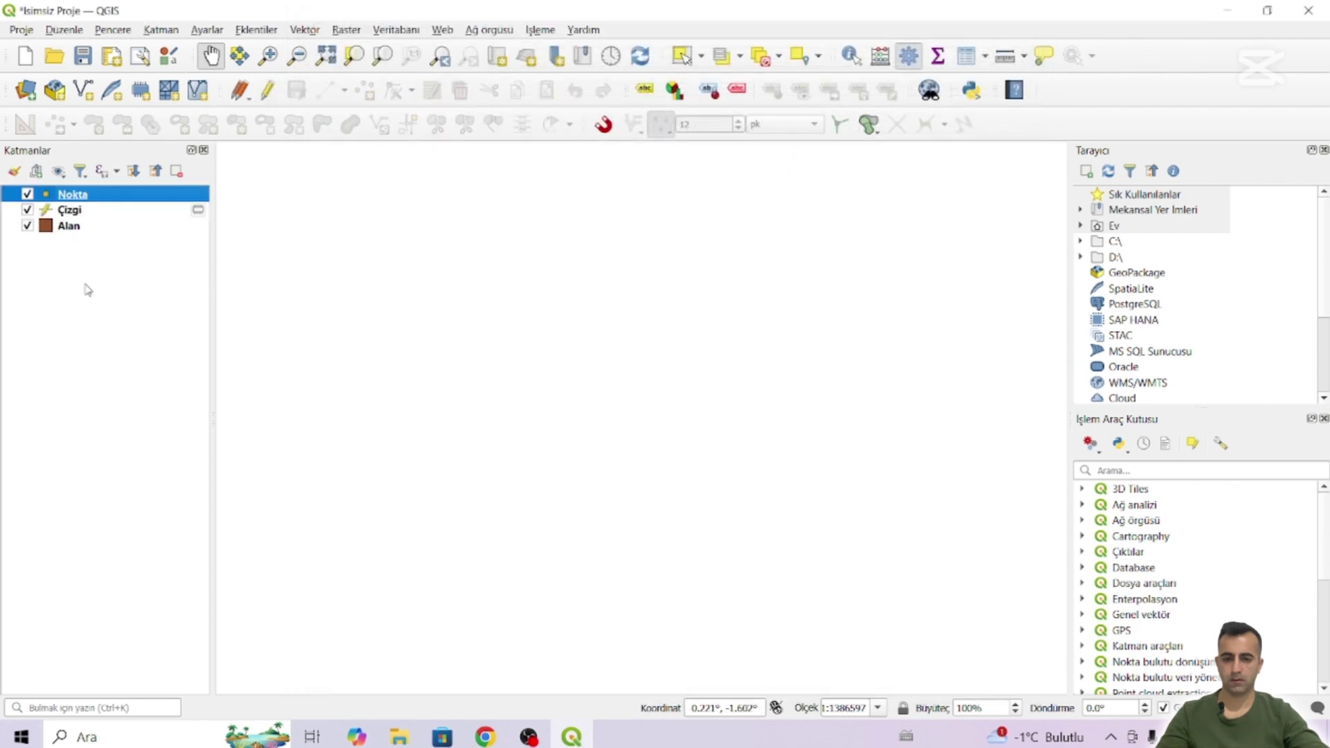
Step: Turn off editing for the Çizgi line layer and select the Alan layer
{"action": "left_click", "coordinate": [70, 211]}
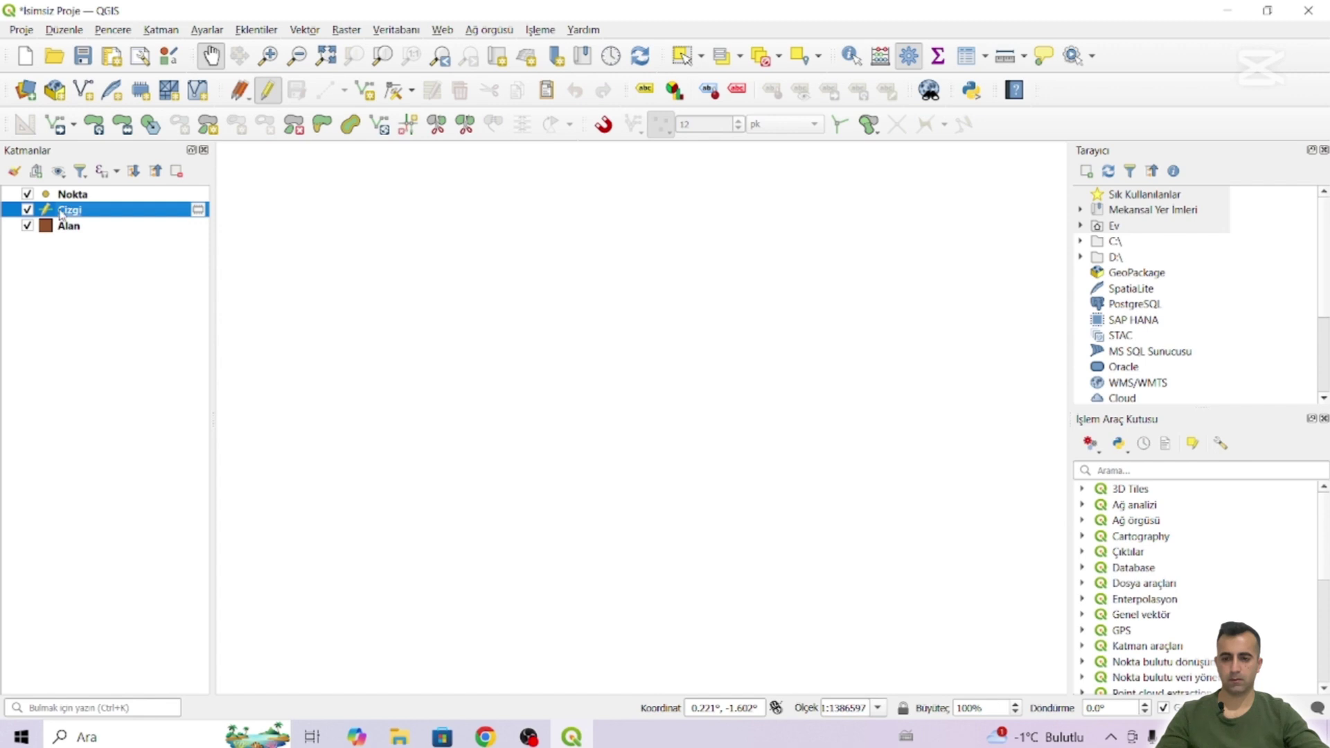
{"action": "left_click", "coordinate": [267, 91]}
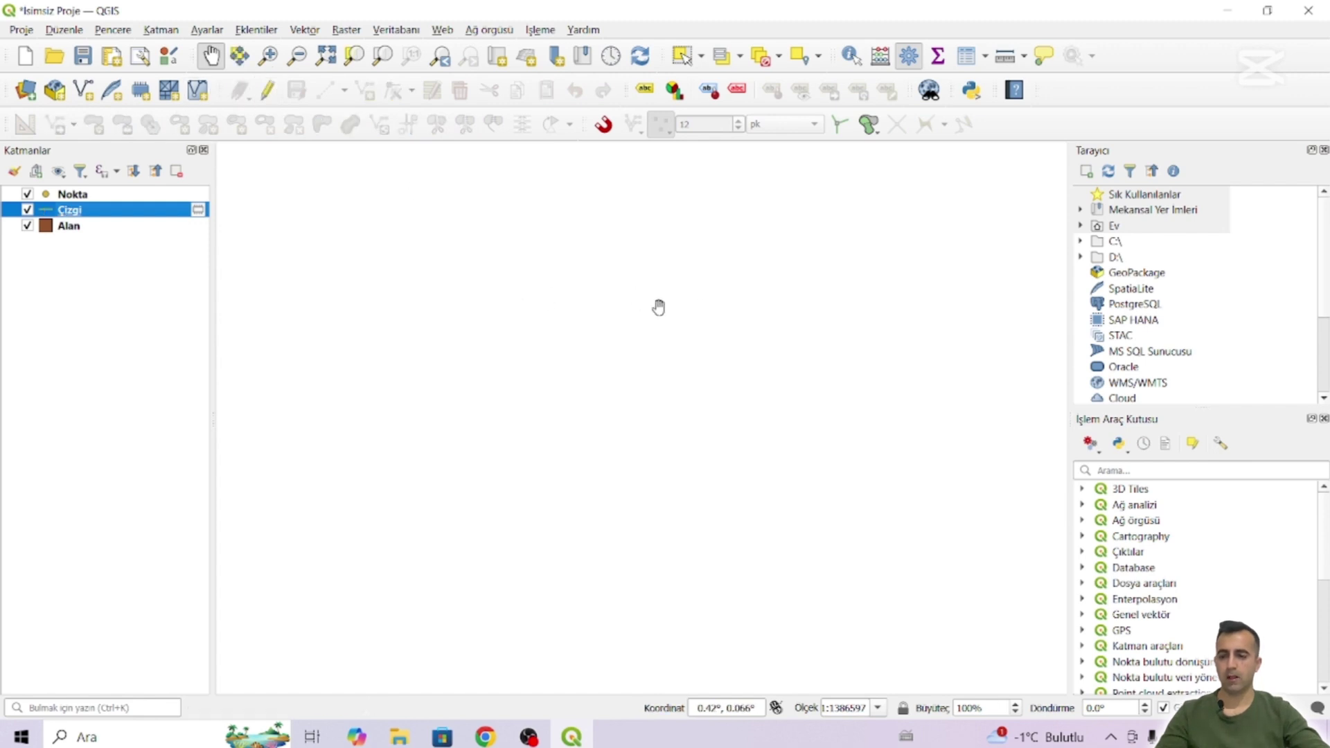
{"action": "left_click", "coordinate": [98, 227]}
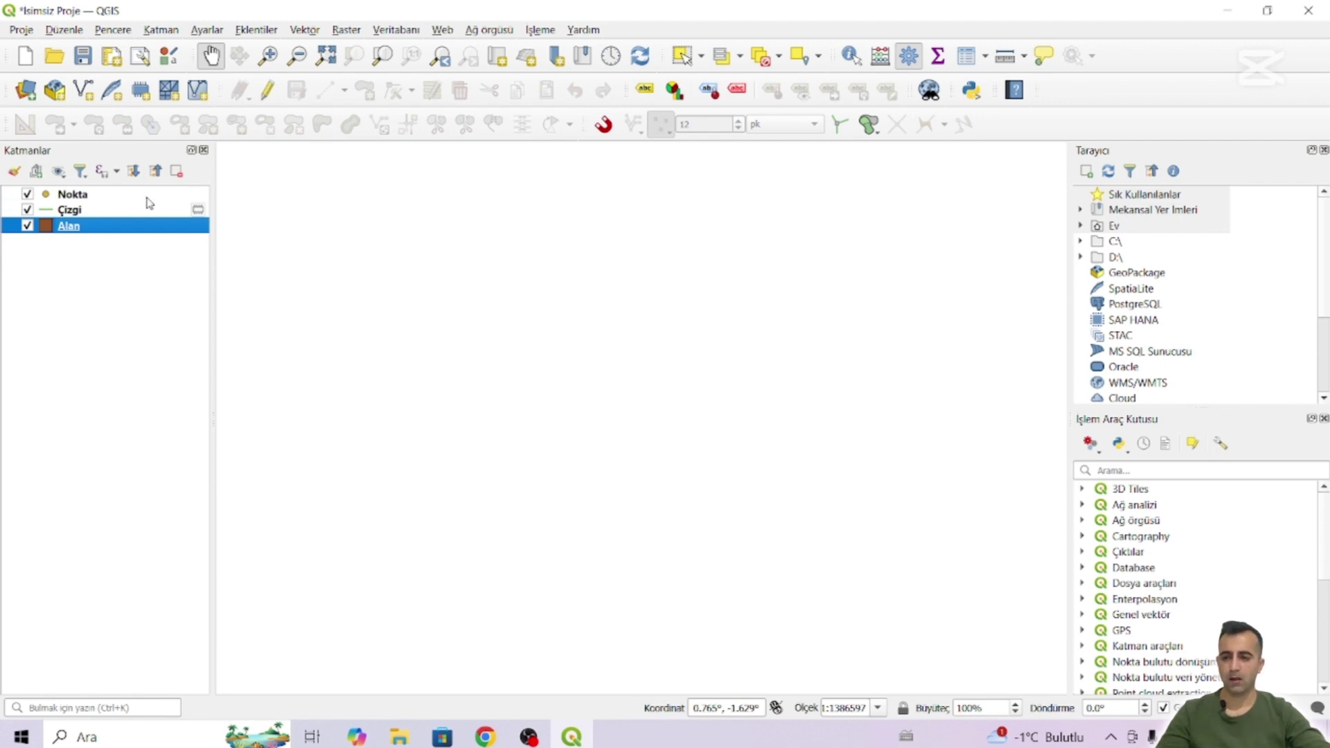
Step: Apply the show-all-layers visibility option, and hide all layers in the project
{"action": "left_click", "coordinate": [59, 172]}
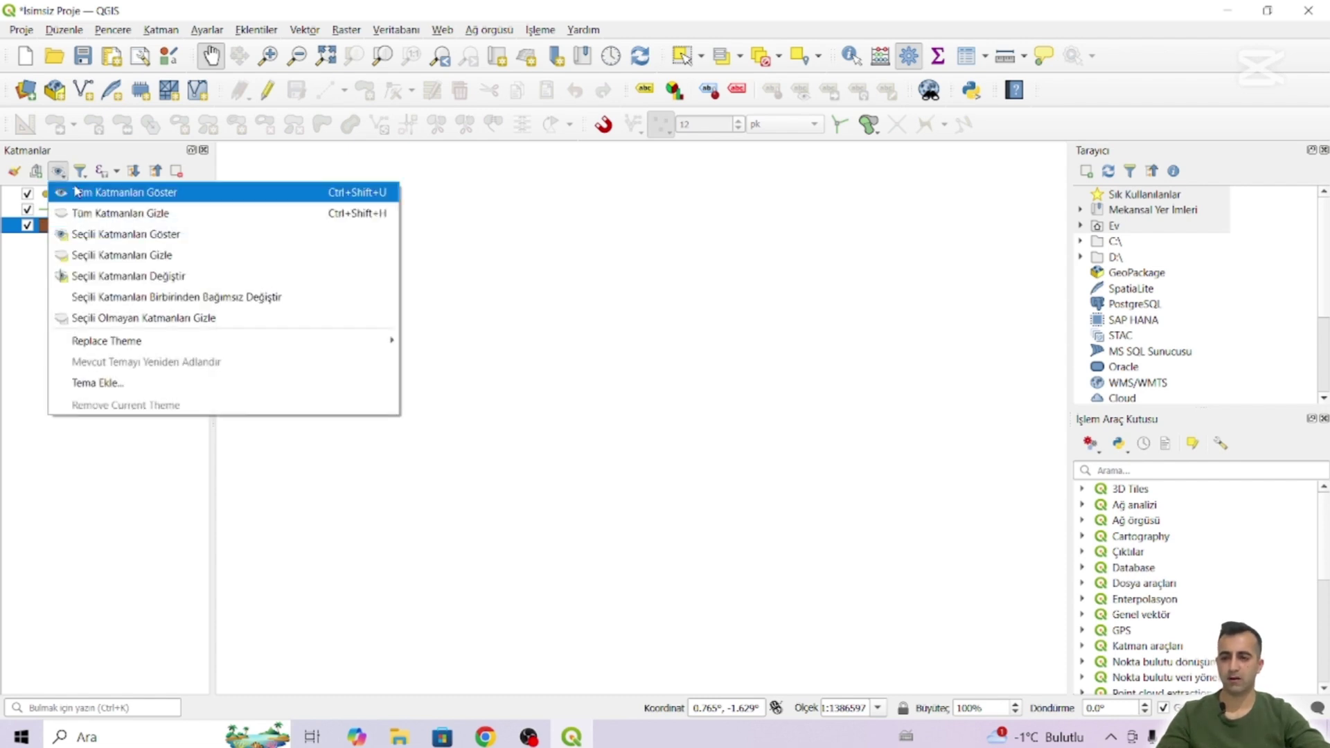
{"action": "left_click", "coordinate": [82, 194]}
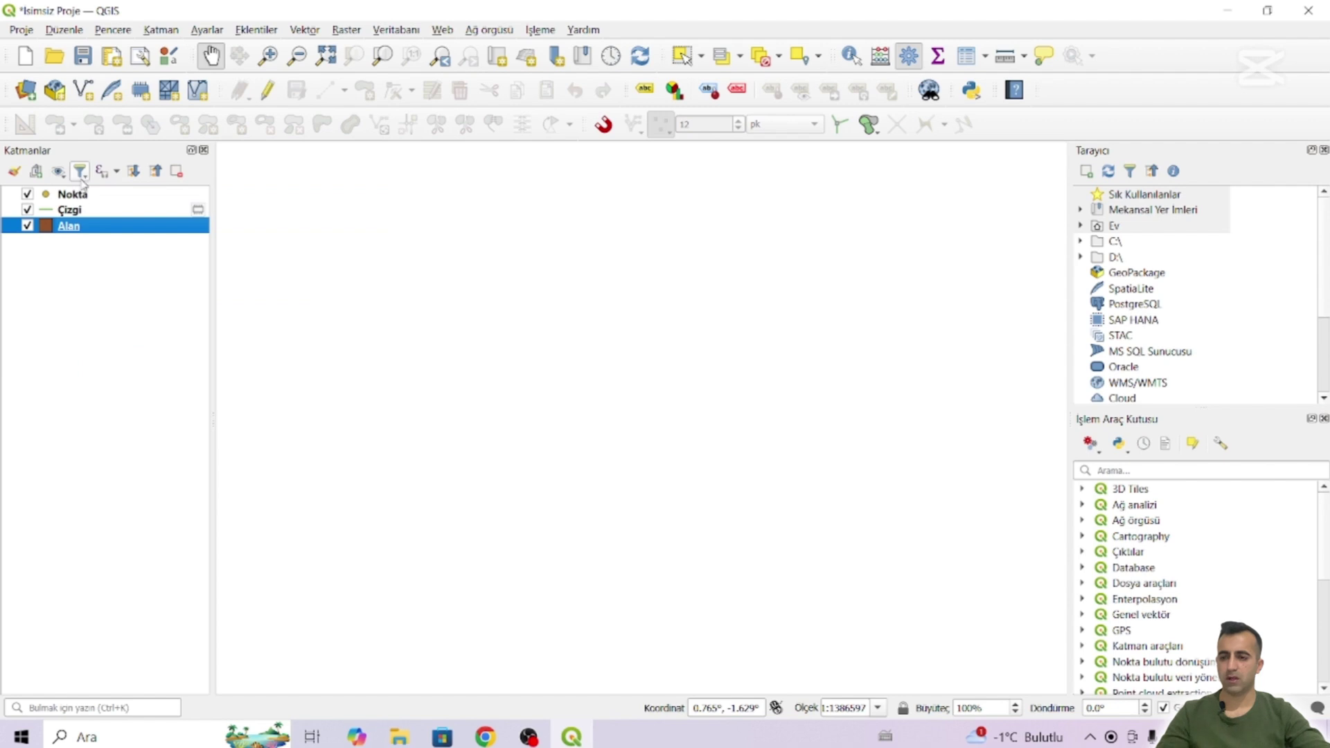
{"action": "left_click", "coordinate": [58, 173]}
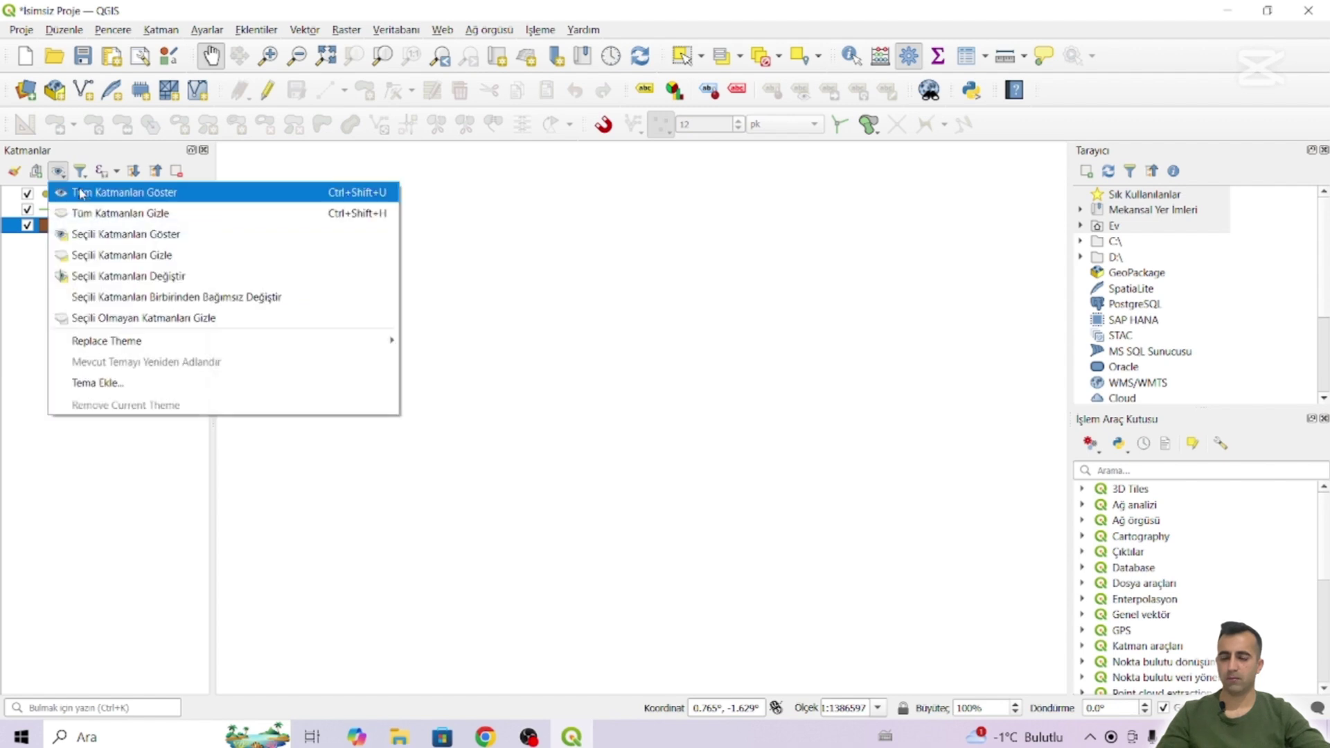
{"action": "left_click", "coordinate": [125, 215]}
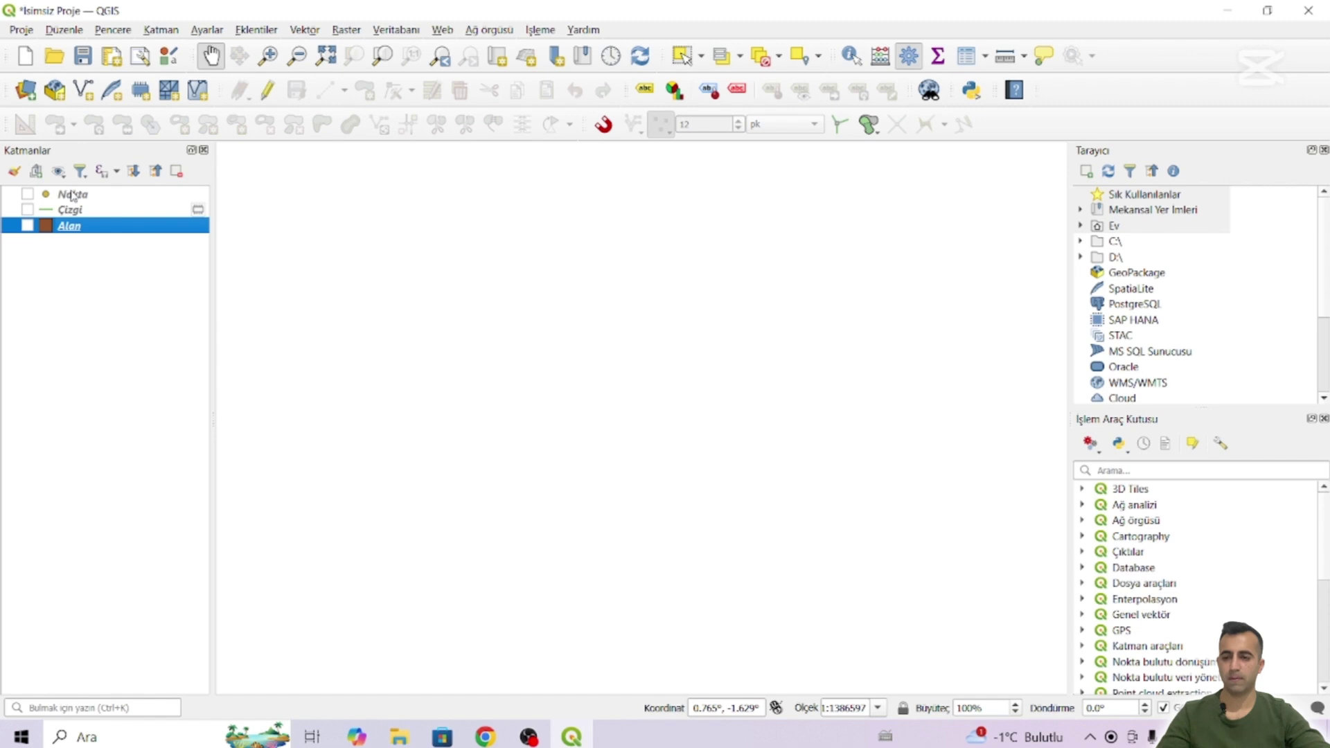
{"action": "left_click", "coordinate": [59, 171]}
{"action": "left_click", "coordinate": [81, 171]}
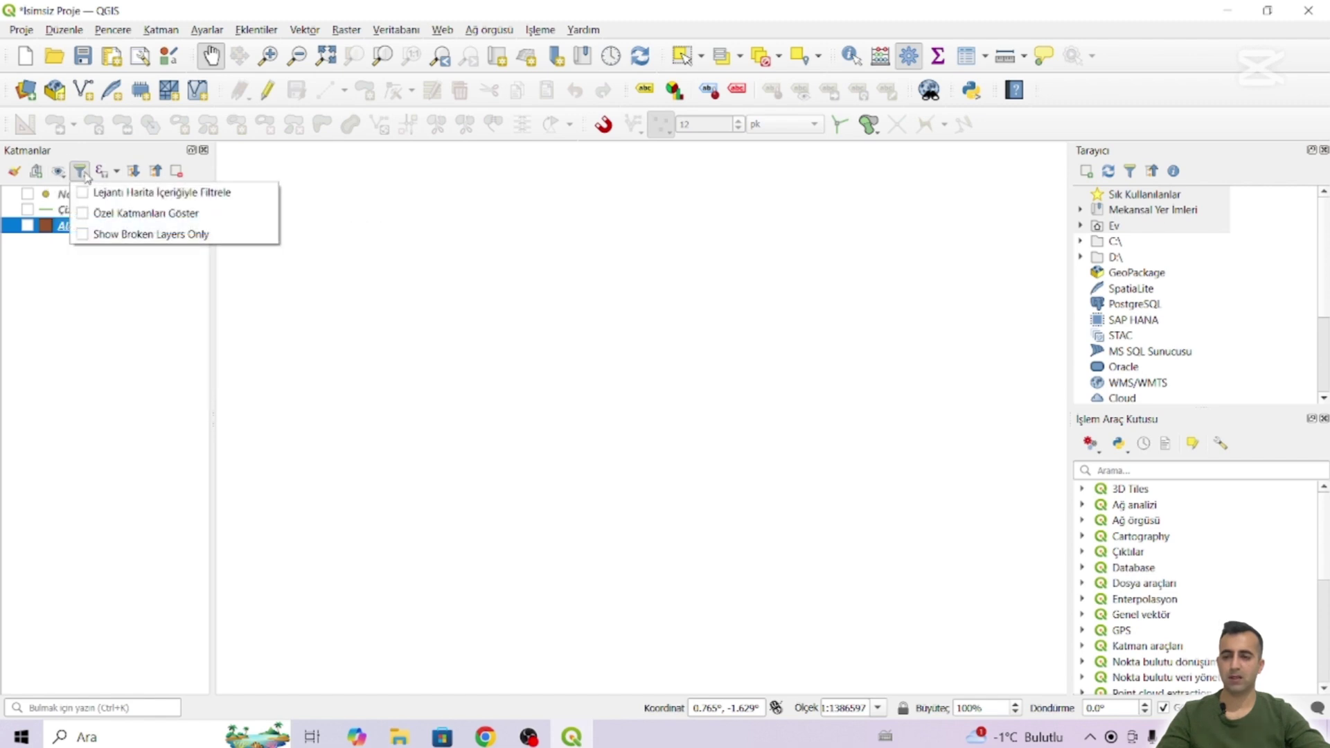
{"action": "left_click", "coordinate": [59, 171]}
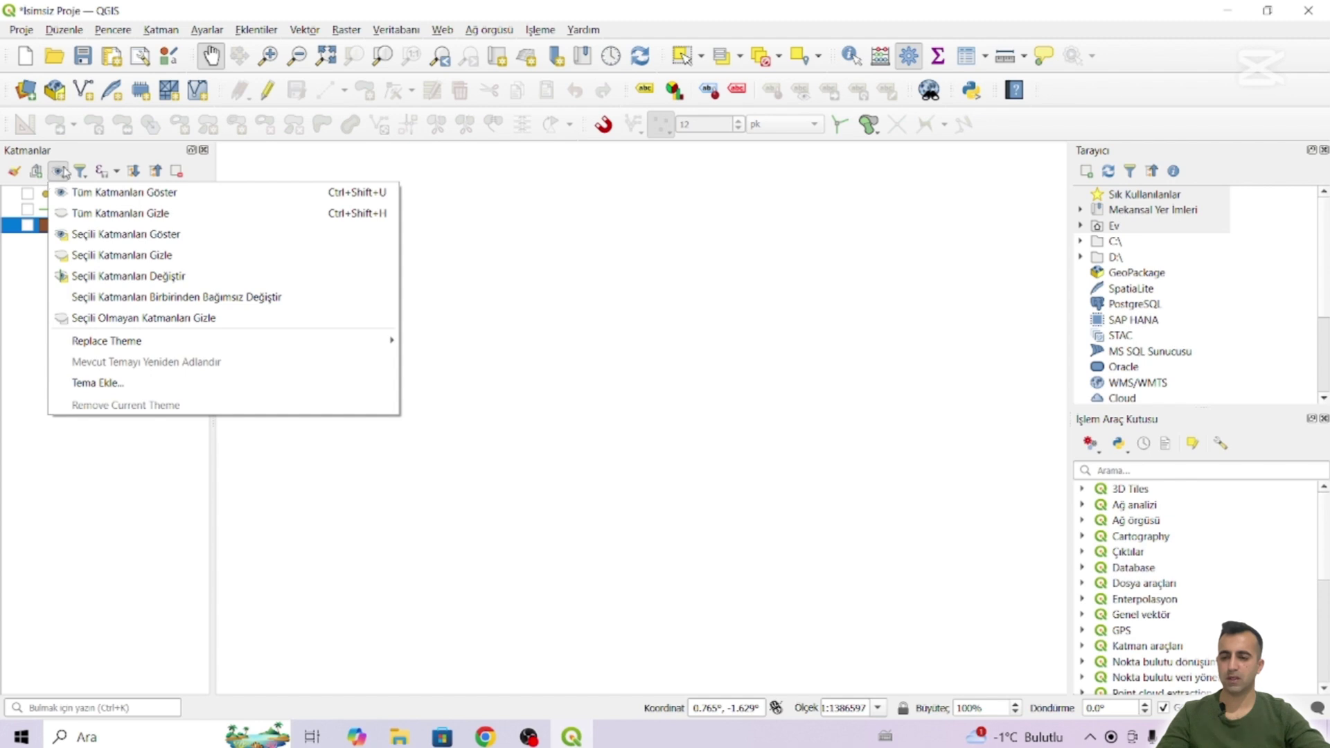
{"action": "left_click", "coordinate": [86, 175]}
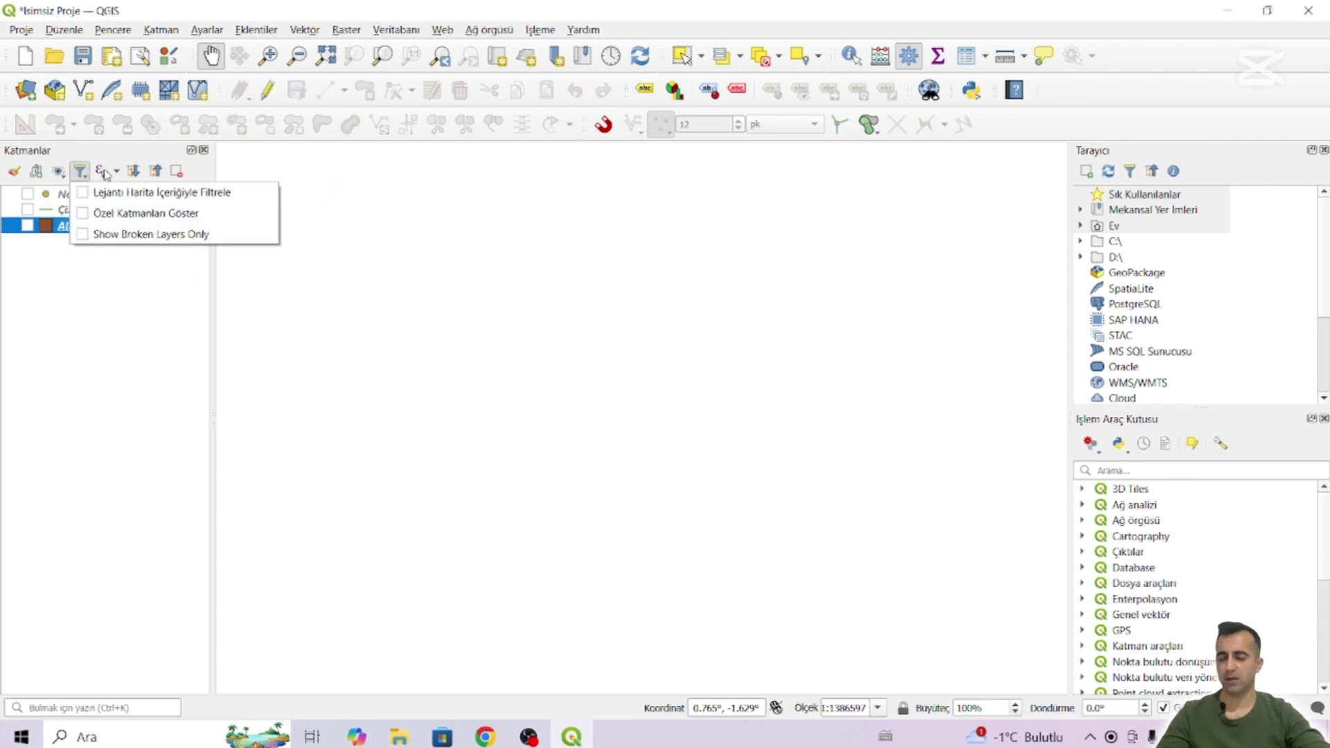
{"action": "left_click", "coordinate": [117, 171]}
{"action": "left_click", "coordinate": [117, 173]}
{"action": "left_click", "coordinate": [122, 284]}
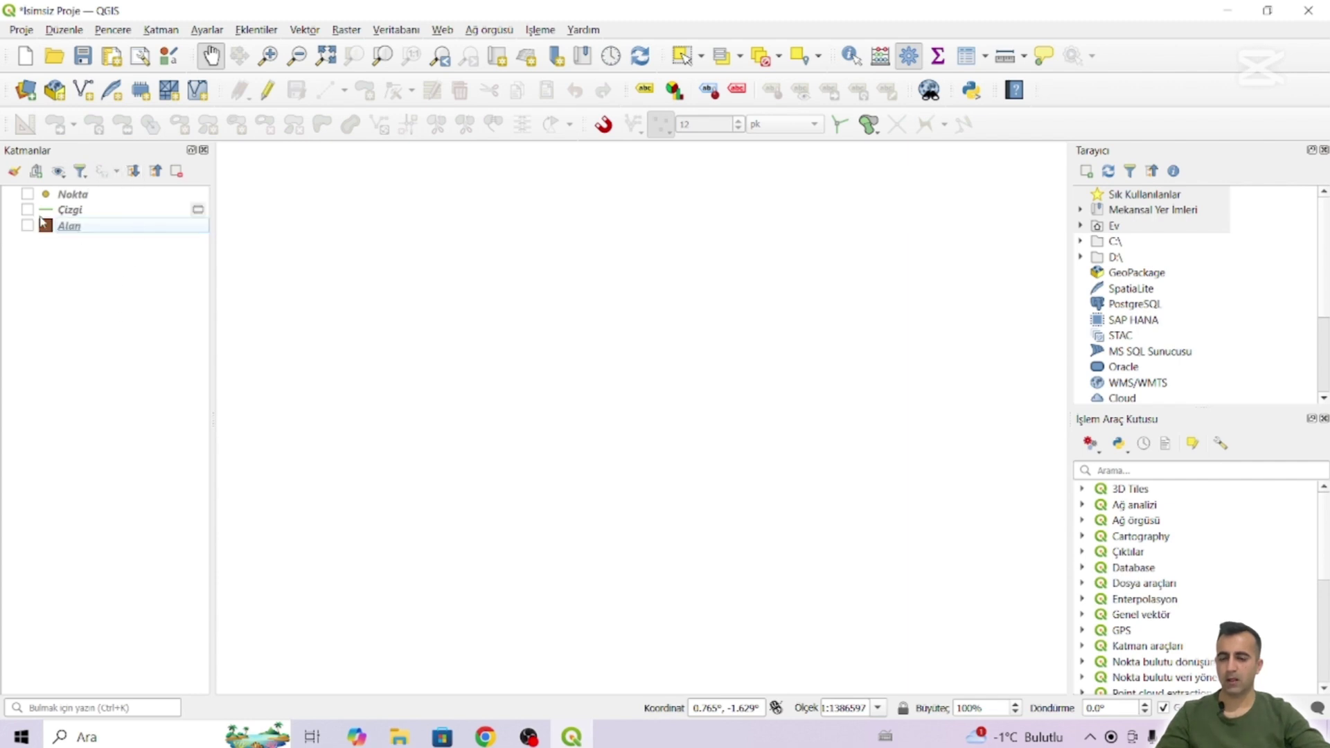
{"action": "left_click", "coordinate": [60, 174]}
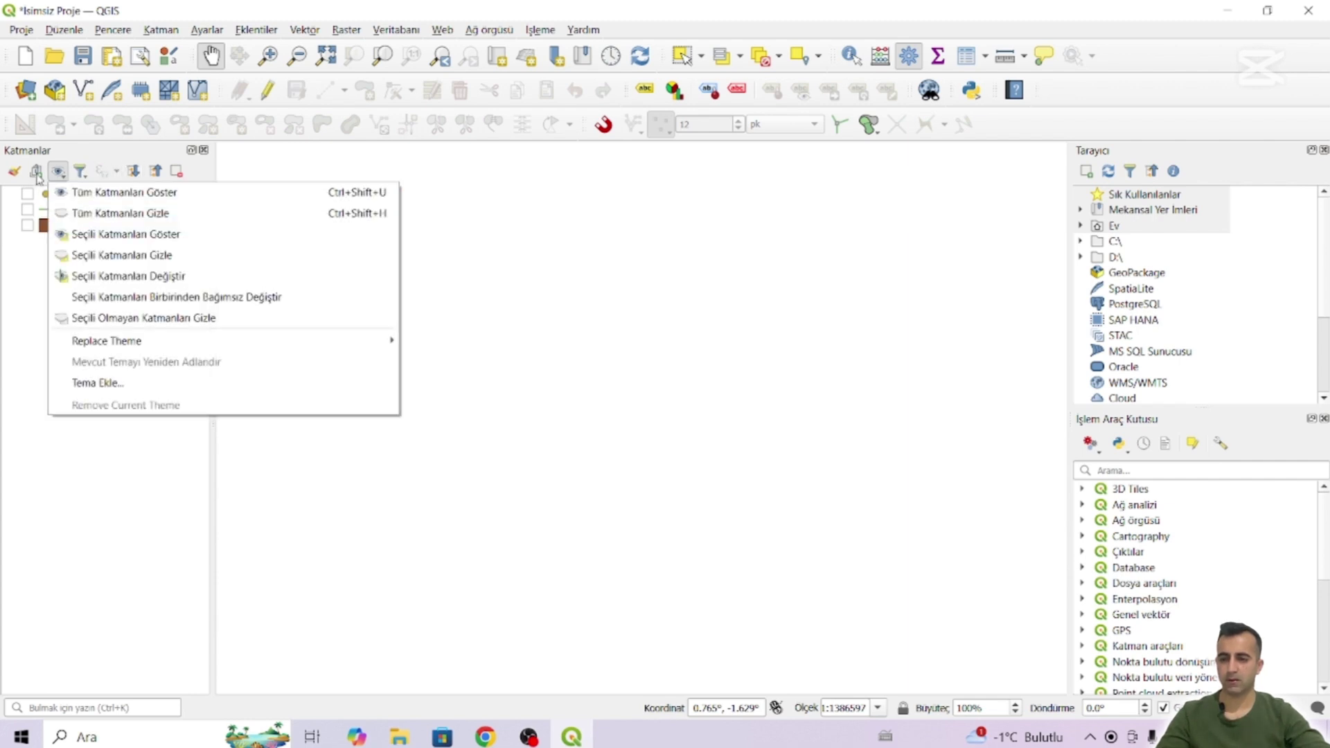
Step: Add a new layer group and name it Çizim
{"action": "left_click", "coordinate": [36, 172]}
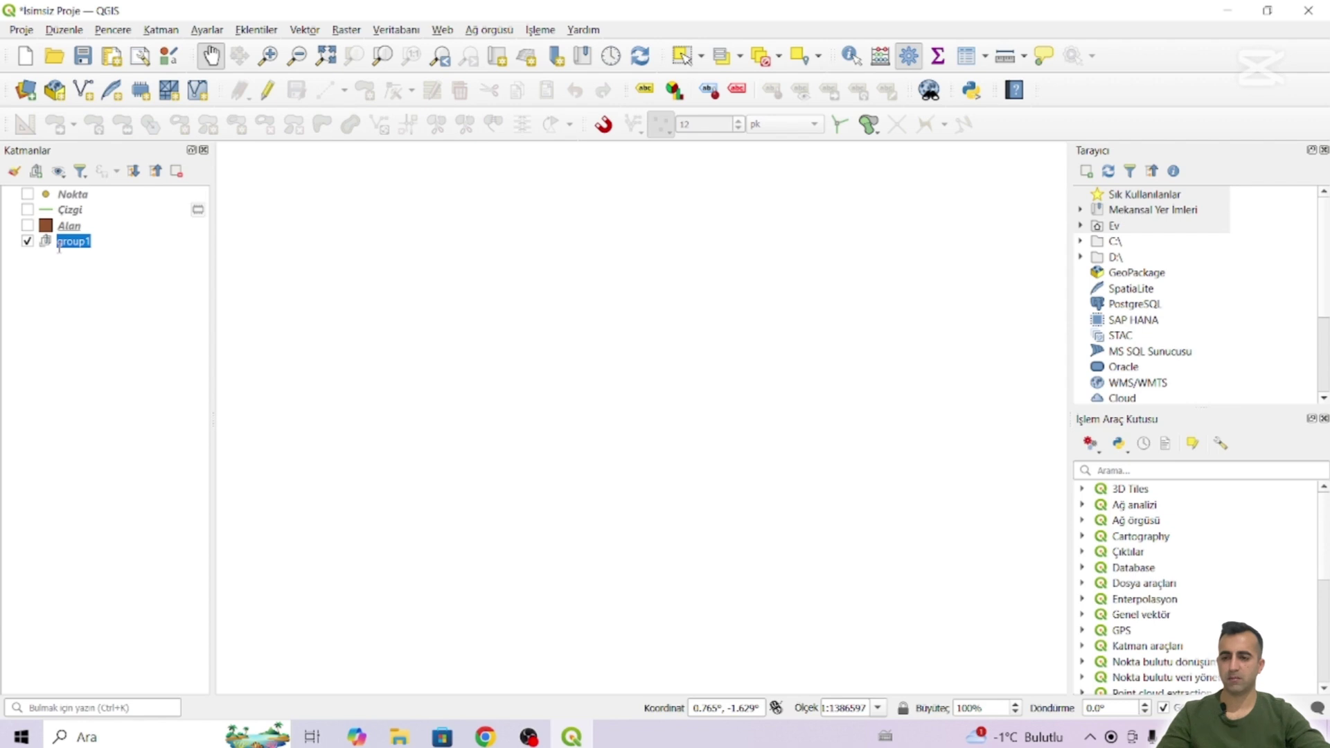
{"action": "type", "text": "Çizim"}
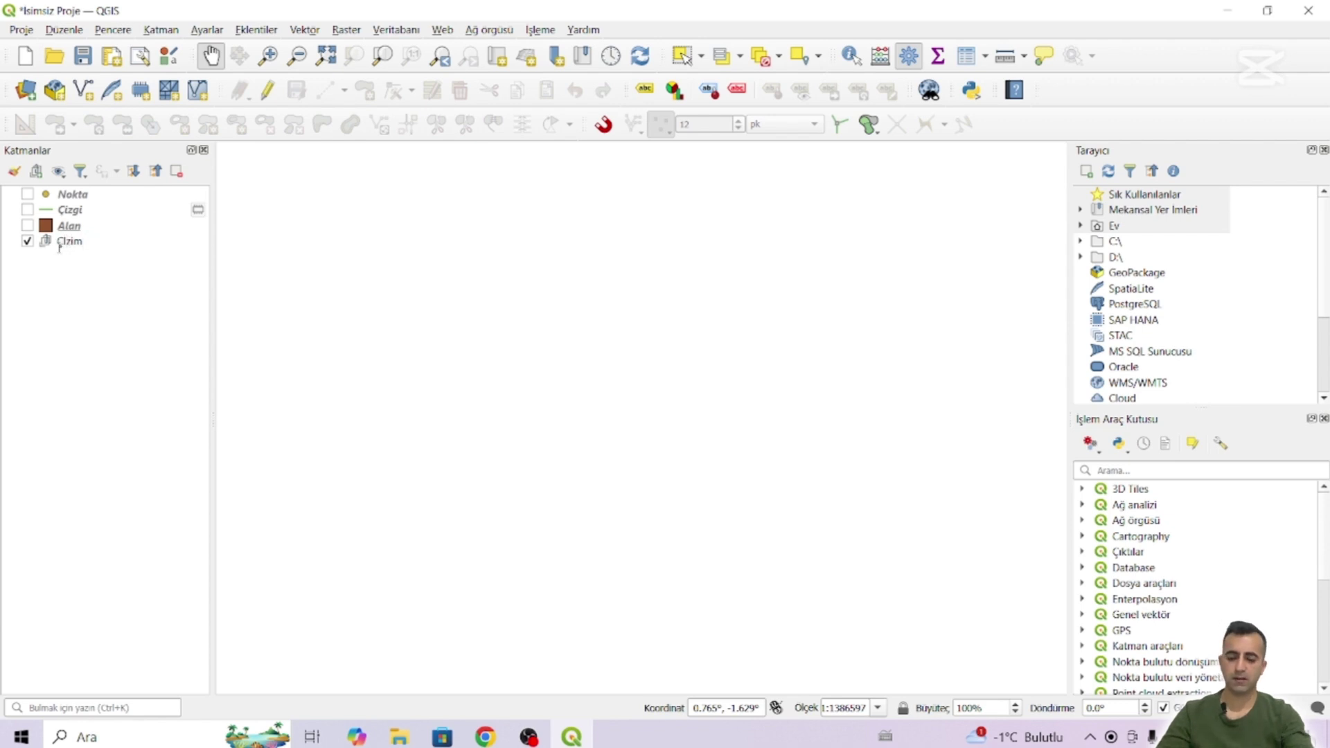
{"action": "left_click", "coordinate": [92, 293]}
Step: Move the Nokta, Çizgi and Alan layers together into the Çizim group
{"action": "left_click", "coordinate": [68, 196]}
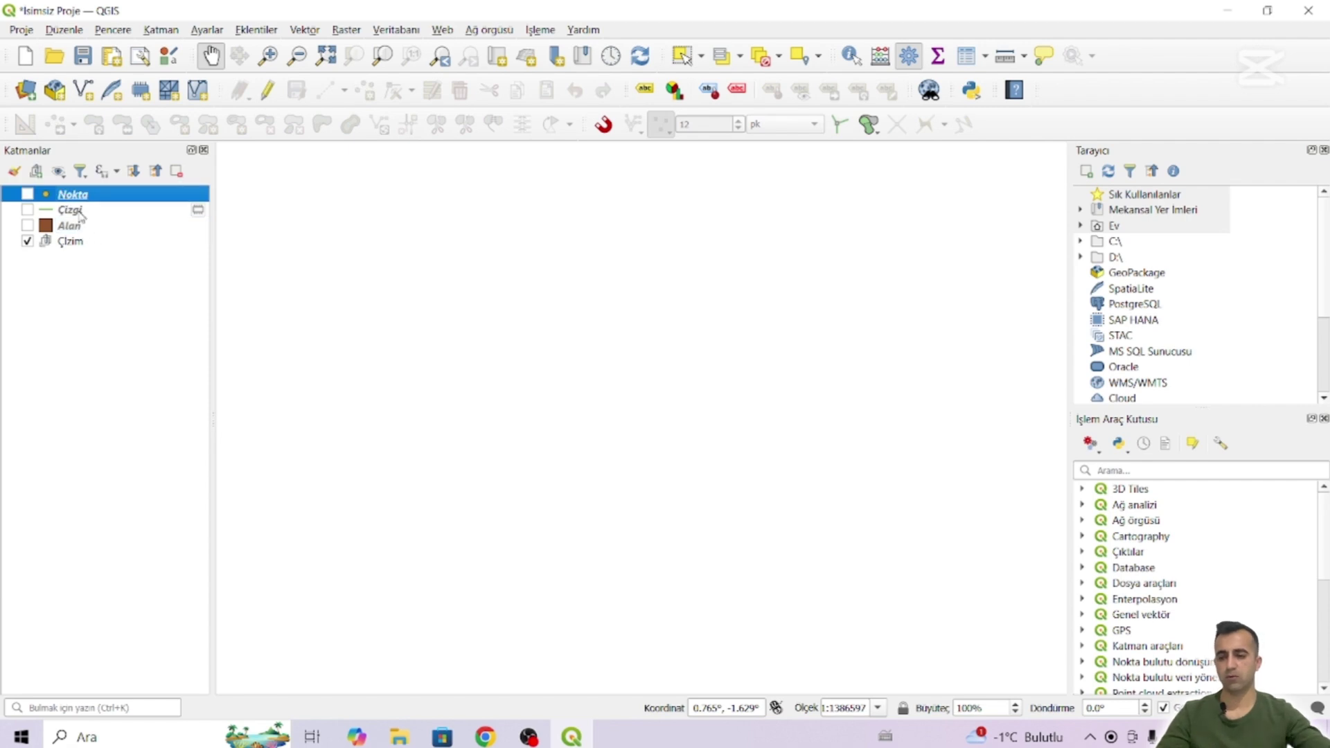
{"action": "left_click", "coordinate": [78, 213], "text": "ctrl"}
{"action": "left_click", "coordinate": [76, 226], "text": "ctrl"}
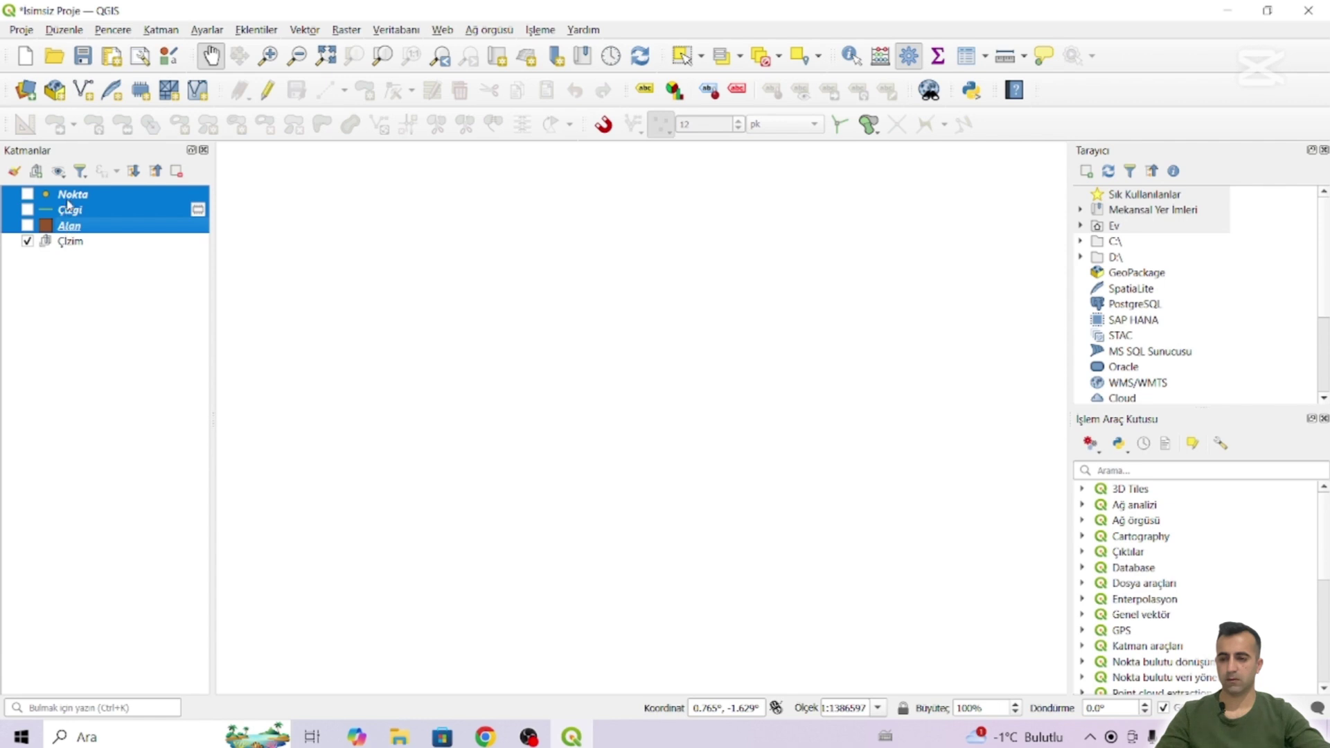
{"action": "mouse_move", "coordinate": [72, 201]}
{"action": "left_mouse_down"}
{"action": "mouse_move", "coordinate": [103, 277]}
{"action": "mouse_move", "coordinate": [109, 250]}
{"action": "mouse_move", "coordinate": [81, 215]}
{"action": "left_mouse_up"}
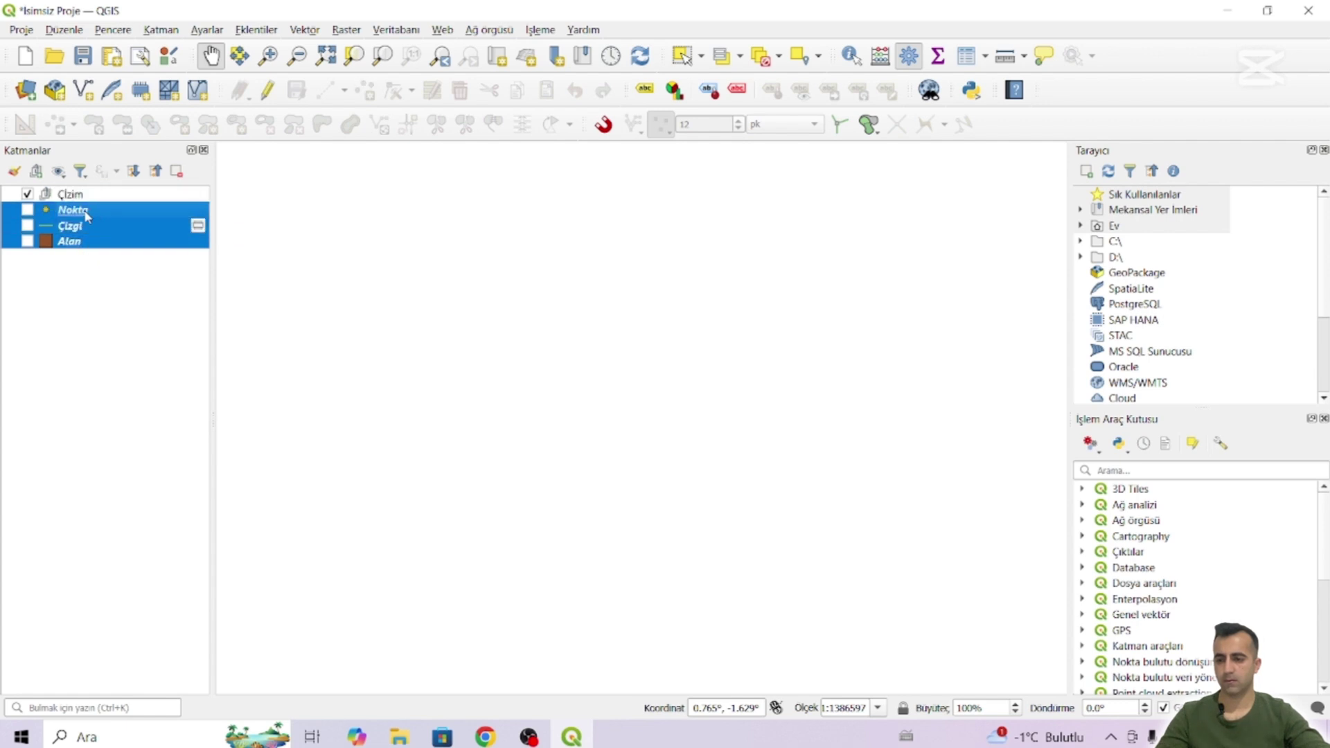
{"action": "left_click_drag", "start_coordinate": [87, 216], "coordinate": [129, 195]}
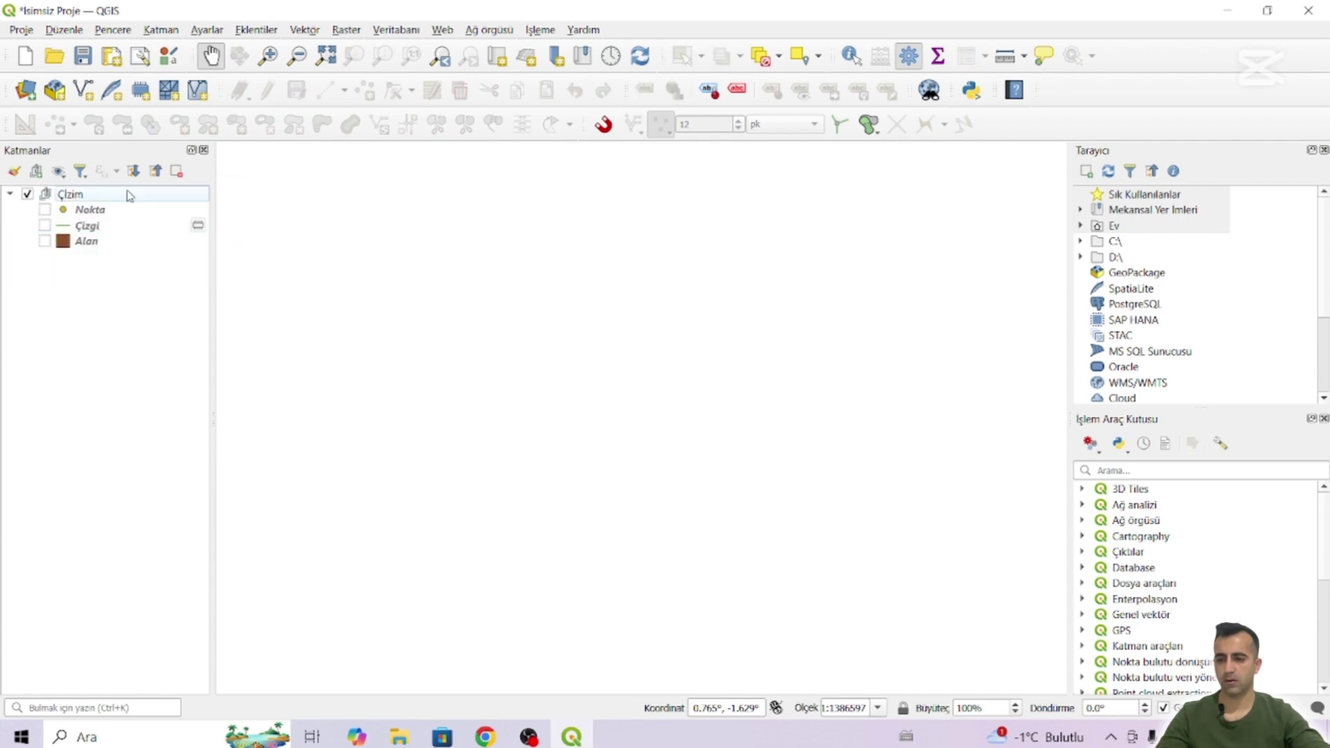